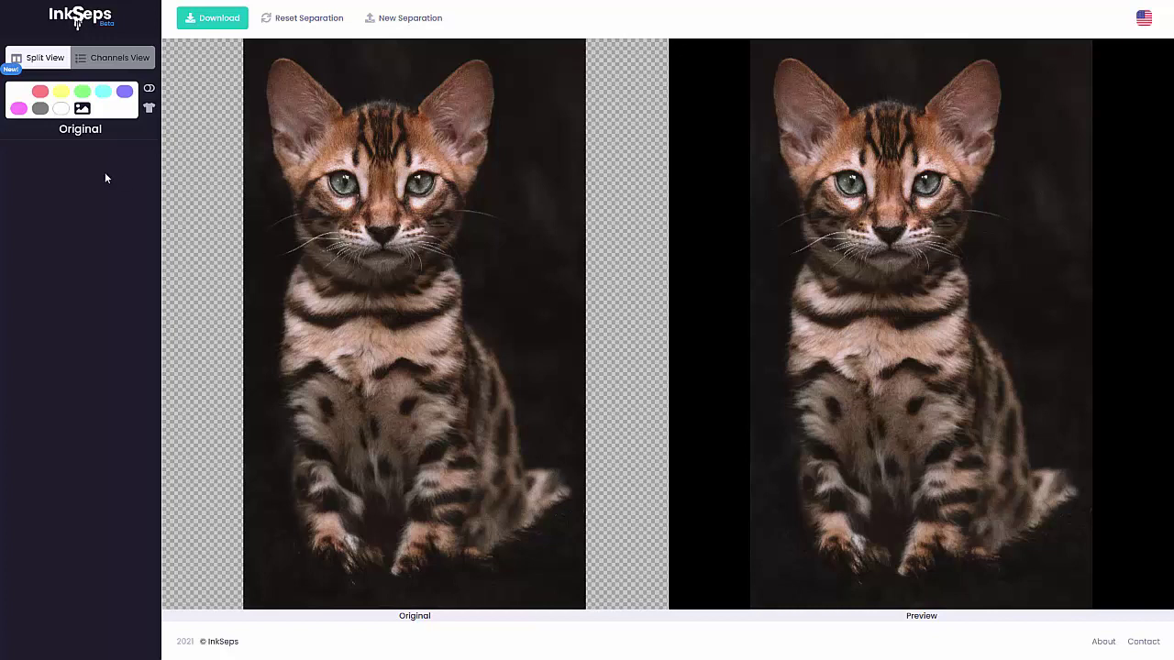
# Step: Delete the Magenta, Blue, Cyan and Green channels
pyautogui.click(19, 112)
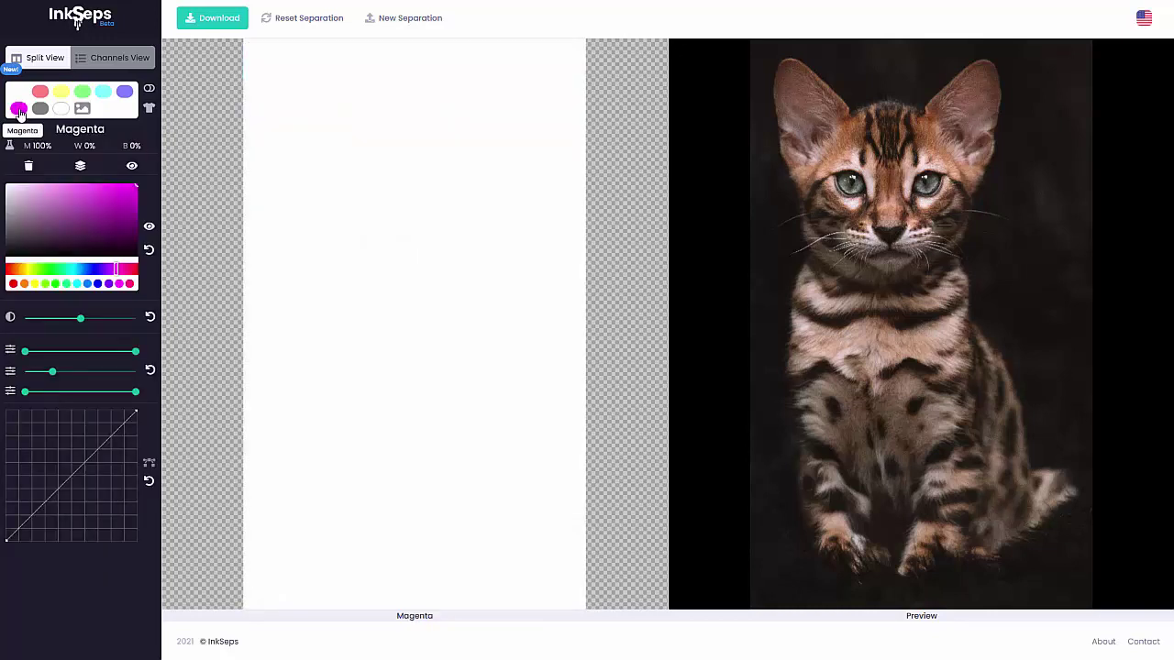
pyautogui.click(29, 165)
pyautogui.click(124, 92)
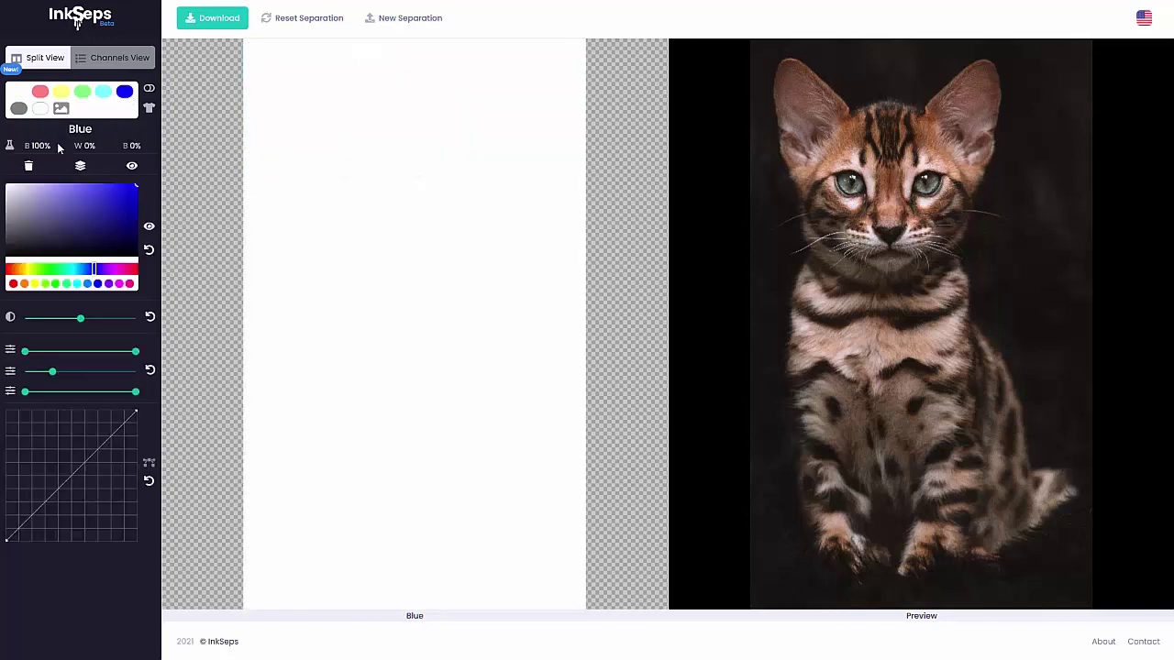
pyautogui.click(27, 168)
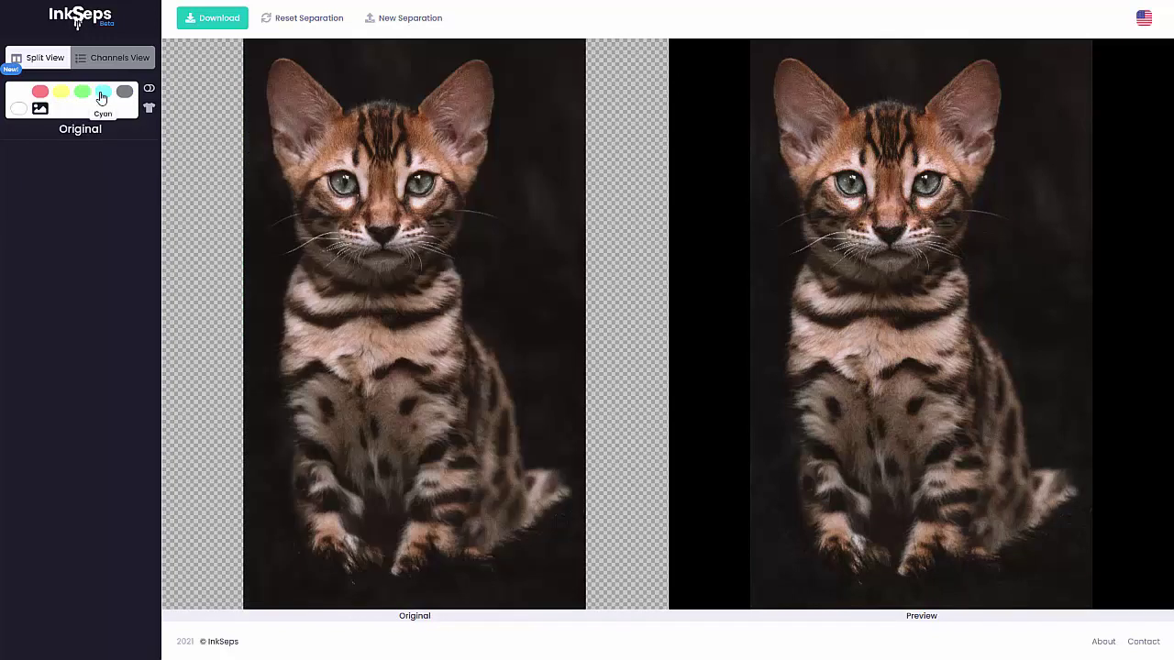
pyautogui.click(102, 92)
pyautogui.click(29, 165)
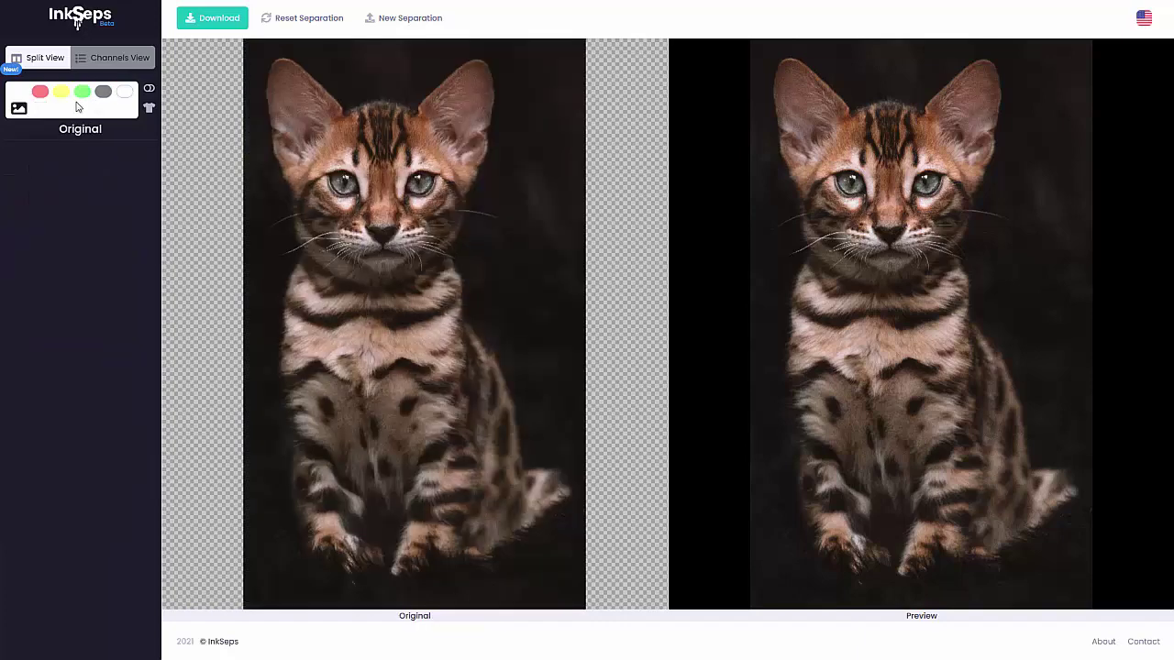
pyautogui.click(81, 93)
pyautogui.click(28, 167)
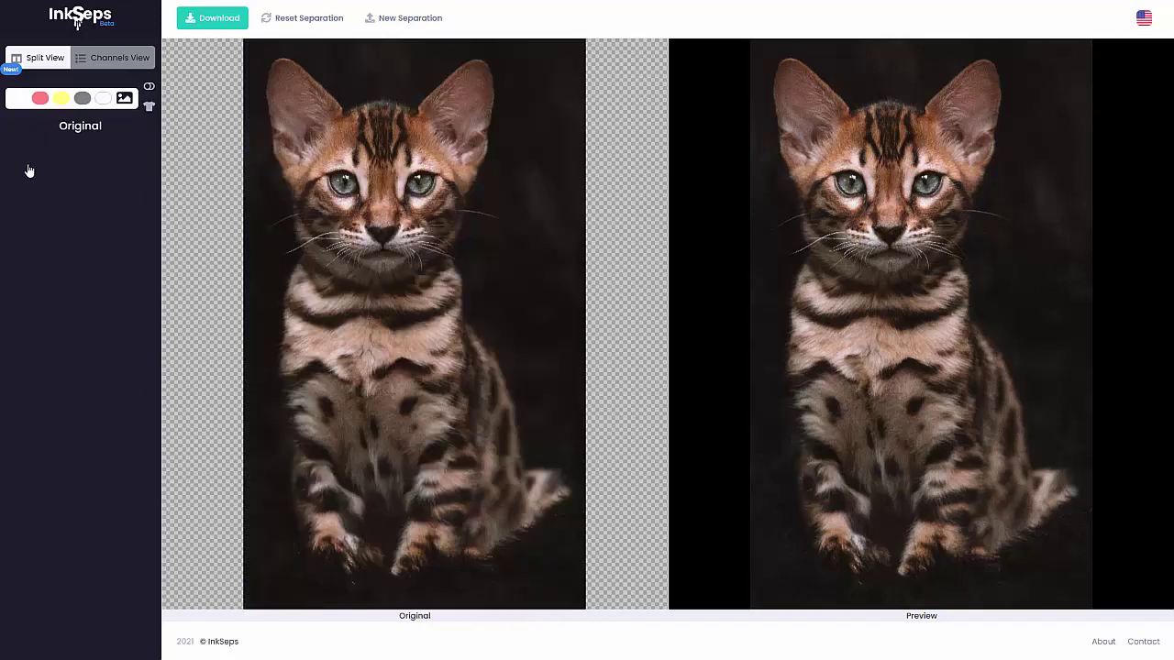
# Step: Hide and re-show the Yellow channel in the preview, then select Red
pyautogui.click(61, 99)
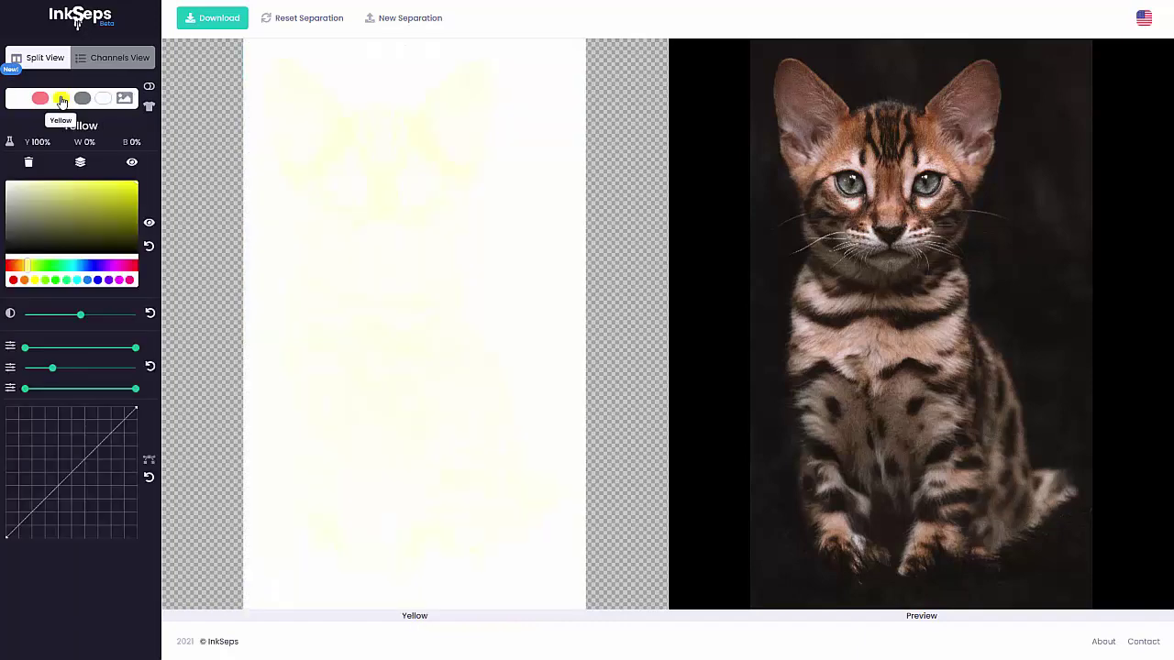
pyautogui.click(149, 223)
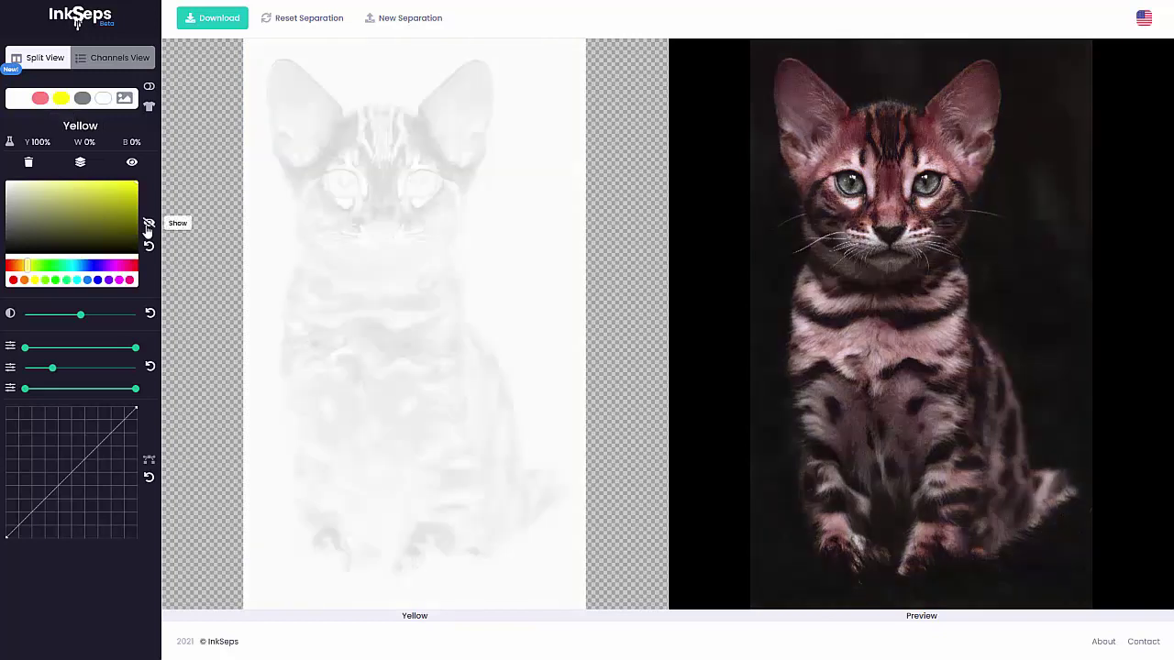
pyautogui.click(148, 224)
pyautogui.click(39, 99)
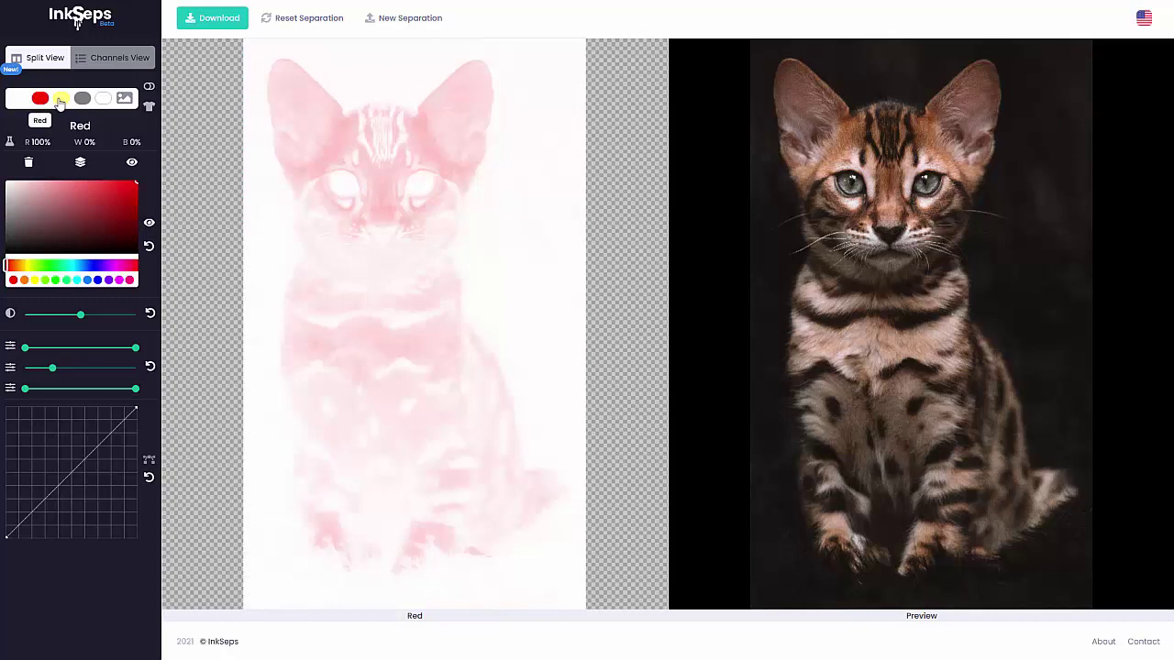
# Step: Merge the Yellow channel into the Red channel
pyautogui.click(61, 100)
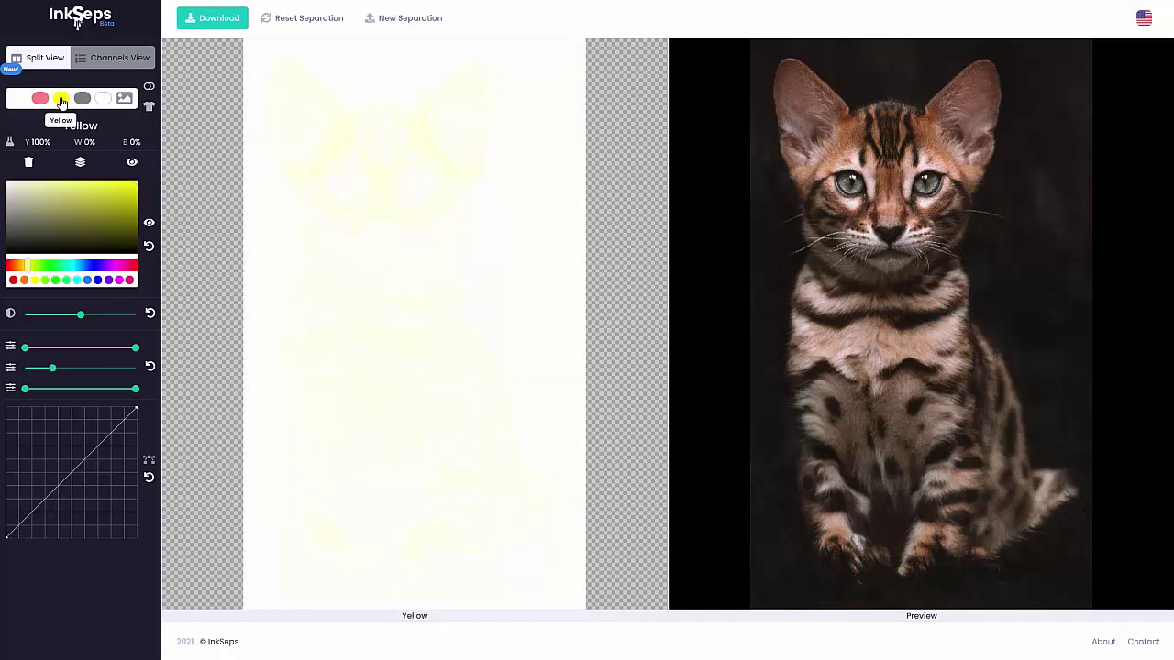
pyautogui.click(80, 163)
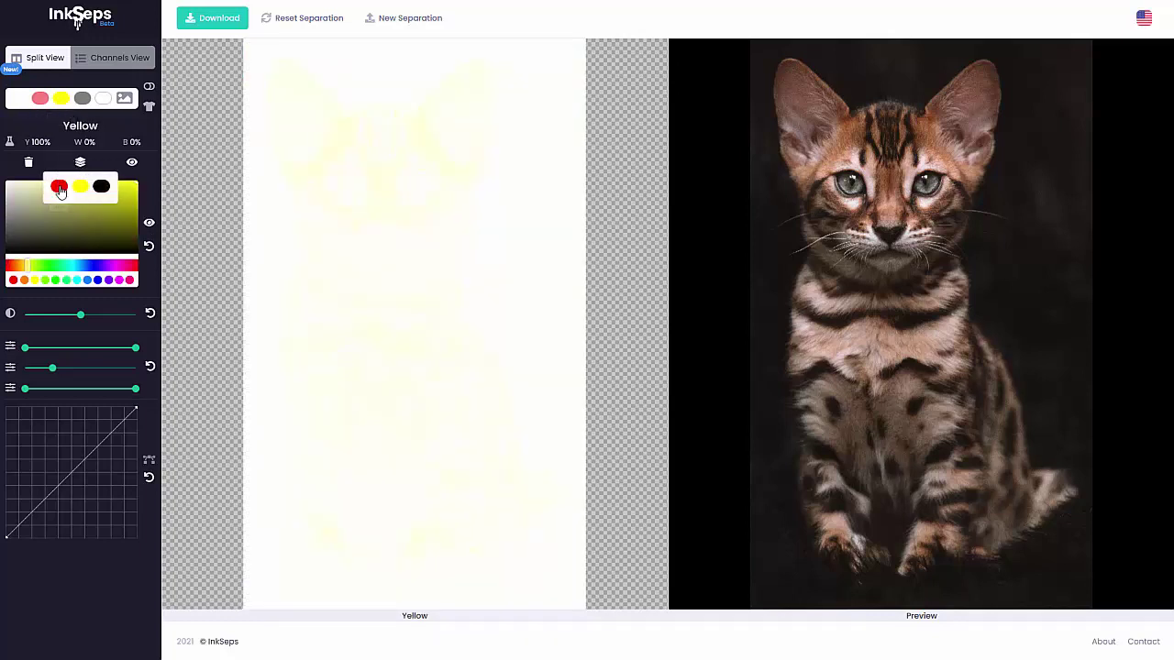
pyautogui.click(59, 188)
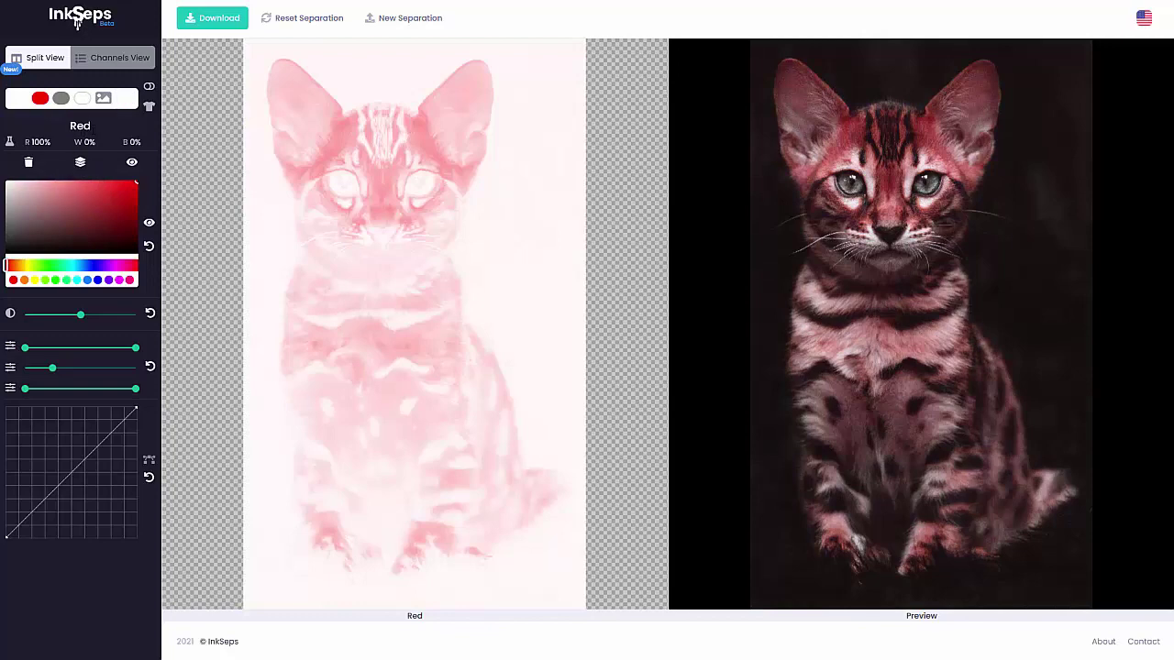
pyautogui.click(103, 99)
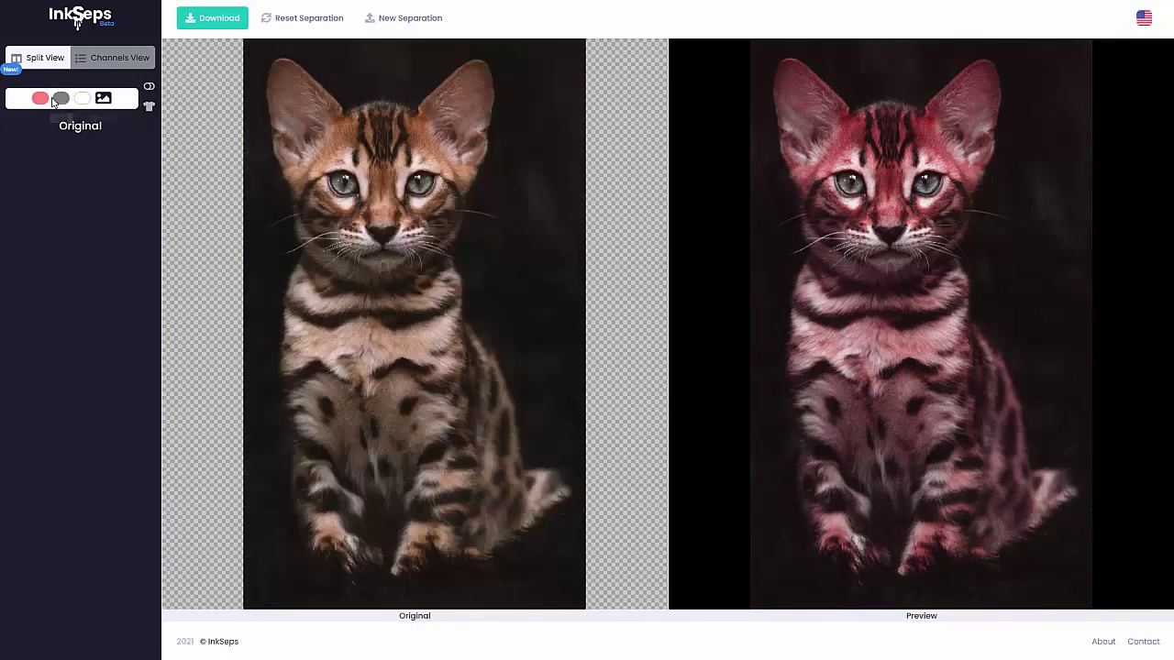
# Step: Shift the Red channel's hue to a custom orange (R 58%, Y 42%)
pyautogui.click(40, 99)
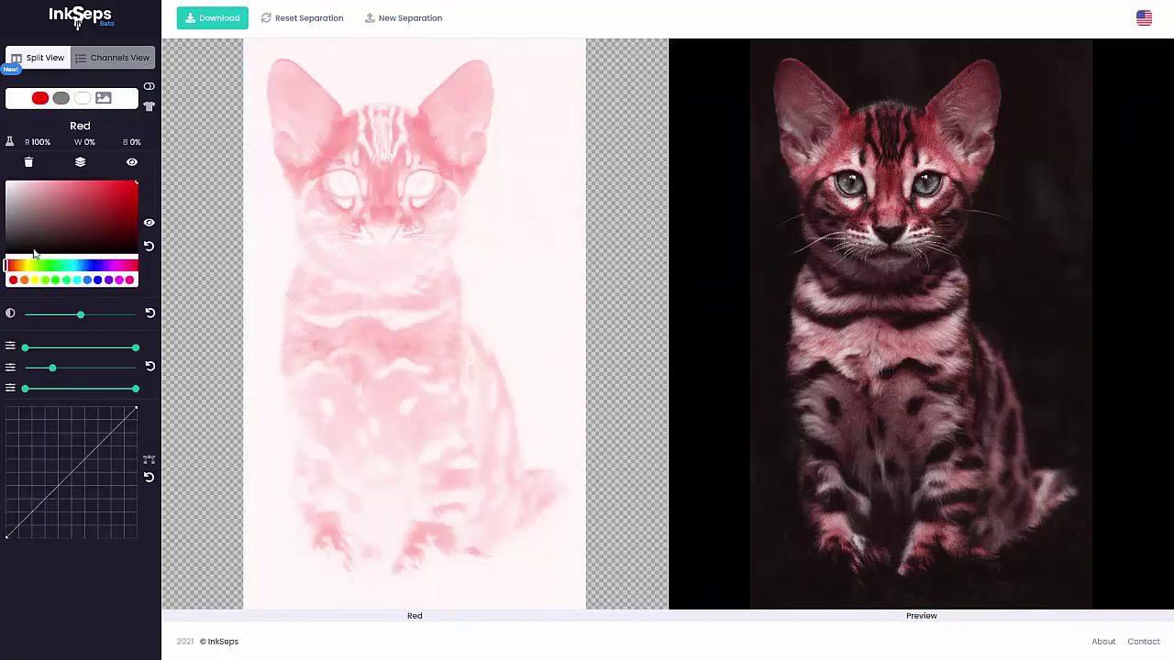
pyautogui.moveTo(8, 266); pyautogui.dragTo(15, 272)
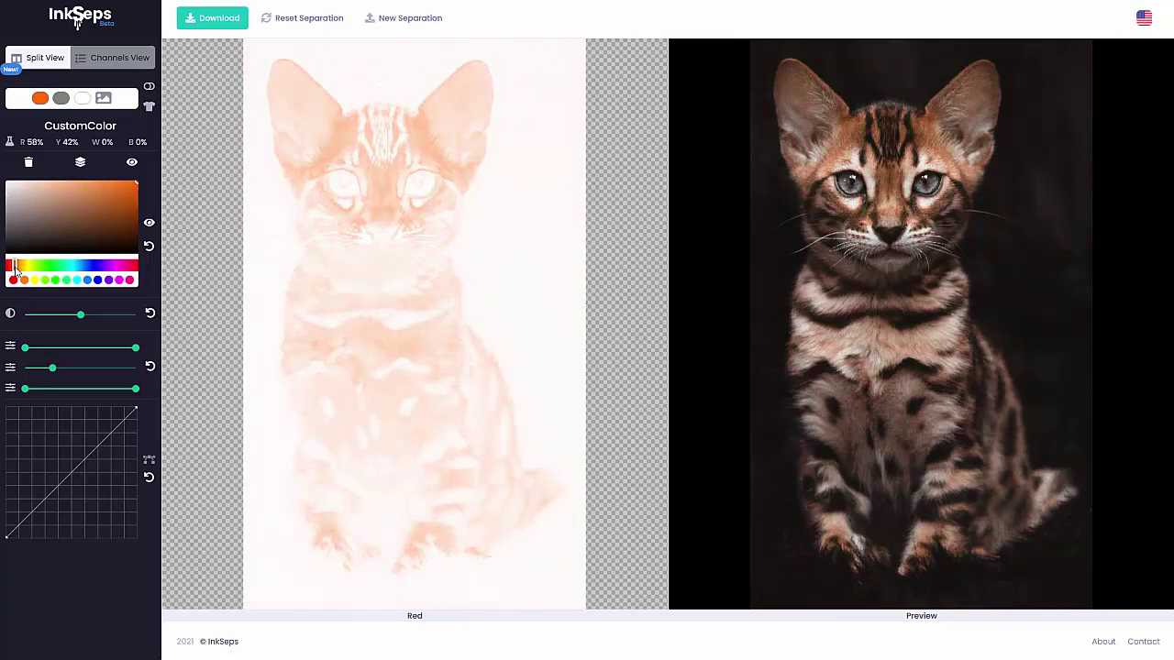
pyautogui.click(104, 99)
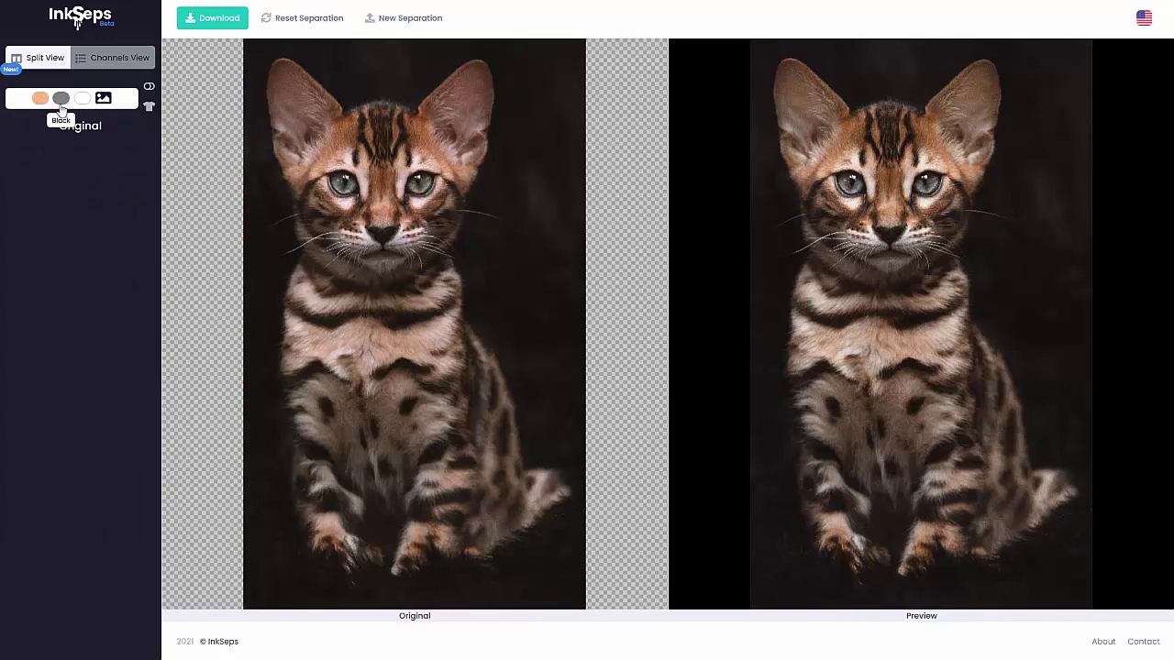
# Step: Download the separation past the halftone warning and save kitty.png-separation.zip via Firefox
pyautogui.click(229, 22)
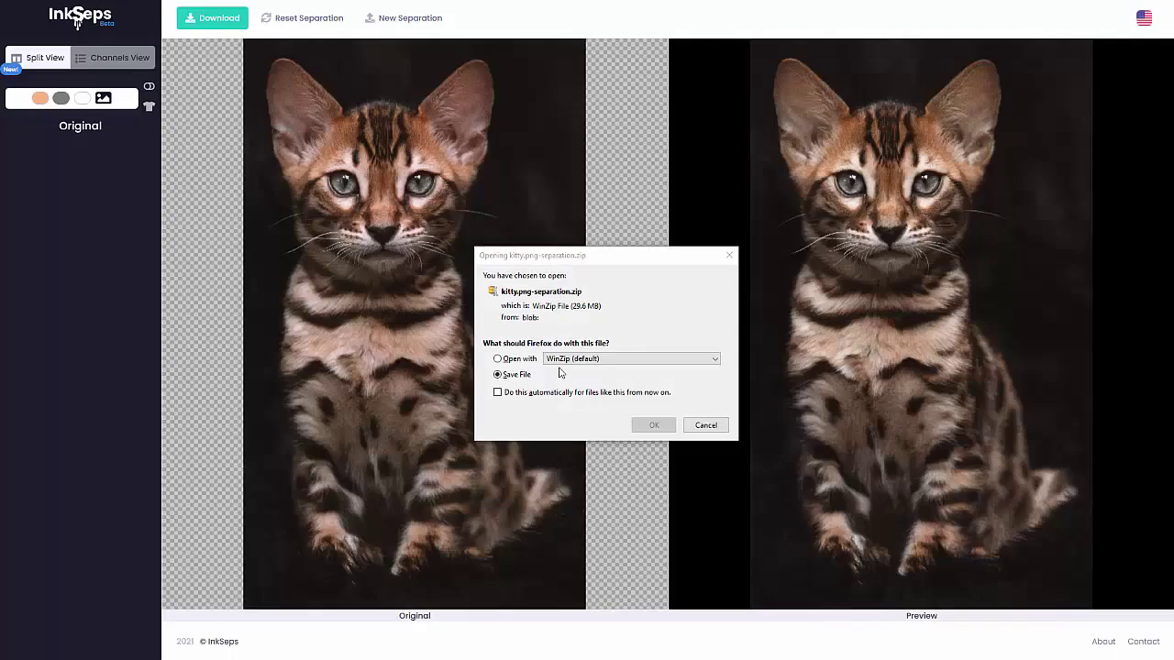
pyautogui.click(646, 422)
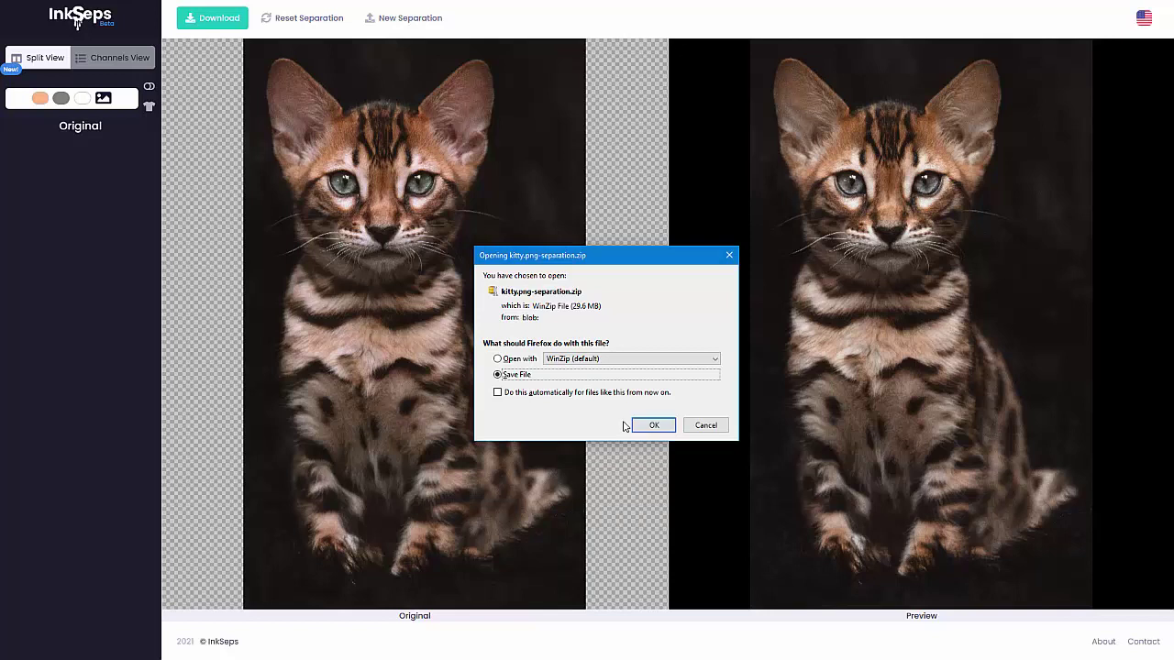
pyautogui.click(651, 425)
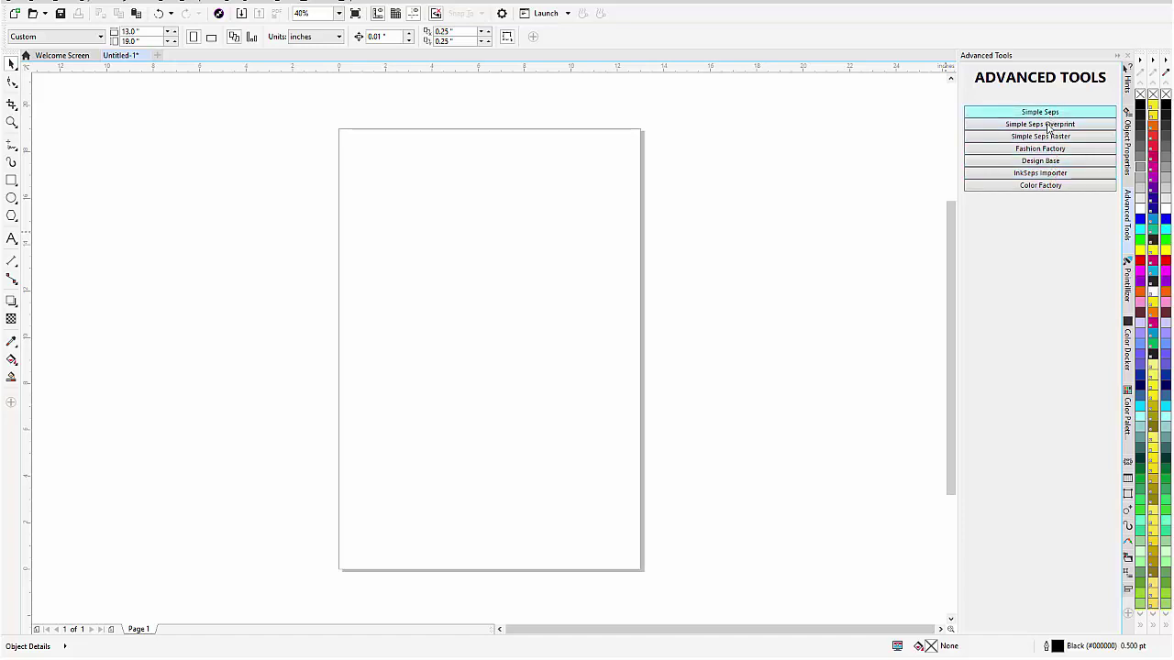
# Step: Open the InkSeps Importer and load kitty.png-separation.zip from Downloads
pyautogui.click(1039, 174)
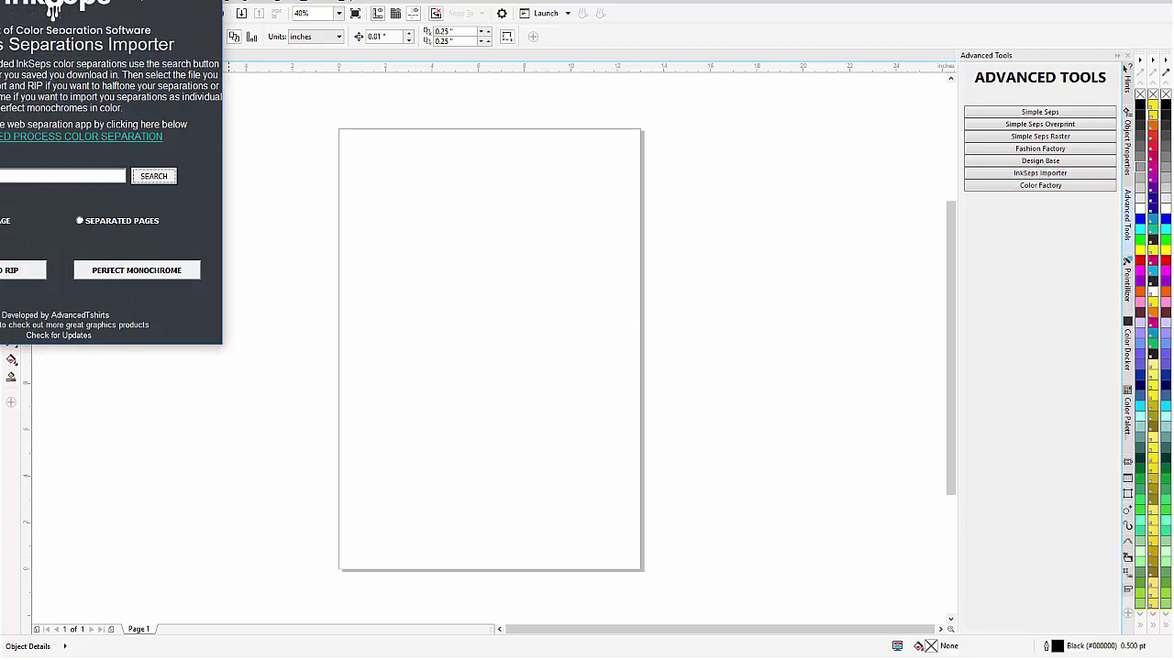
pyautogui.moveTo(266, 108); pyautogui.dragTo(717, 153)
pyautogui.click(791, 372)
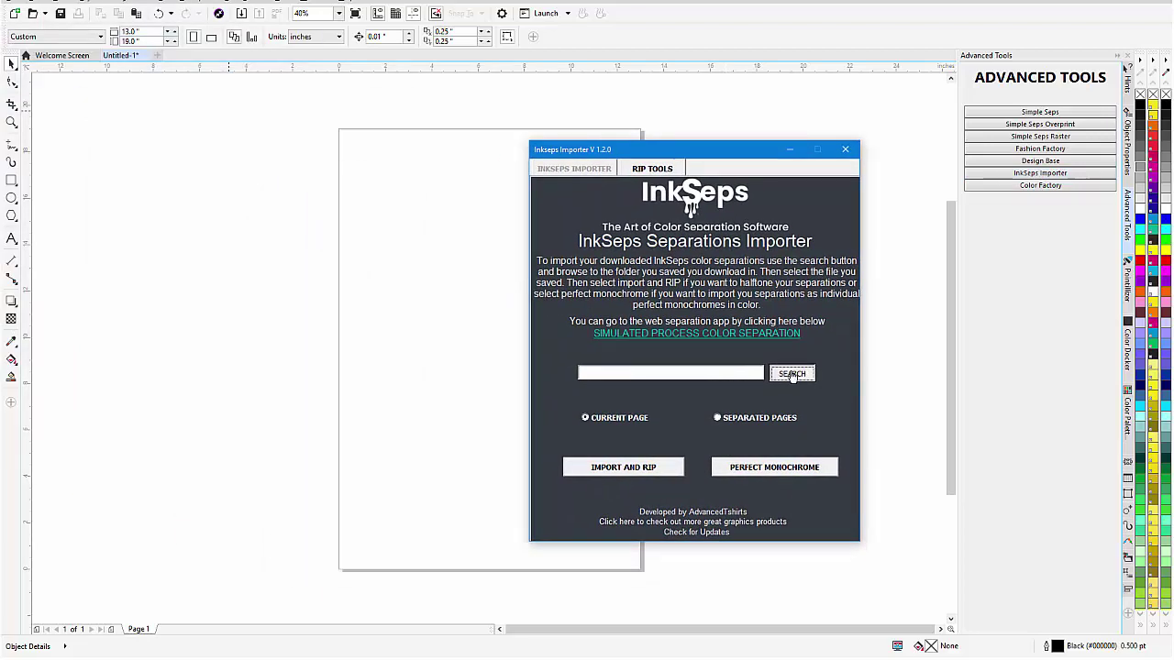
pyautogui.click(489, 275)
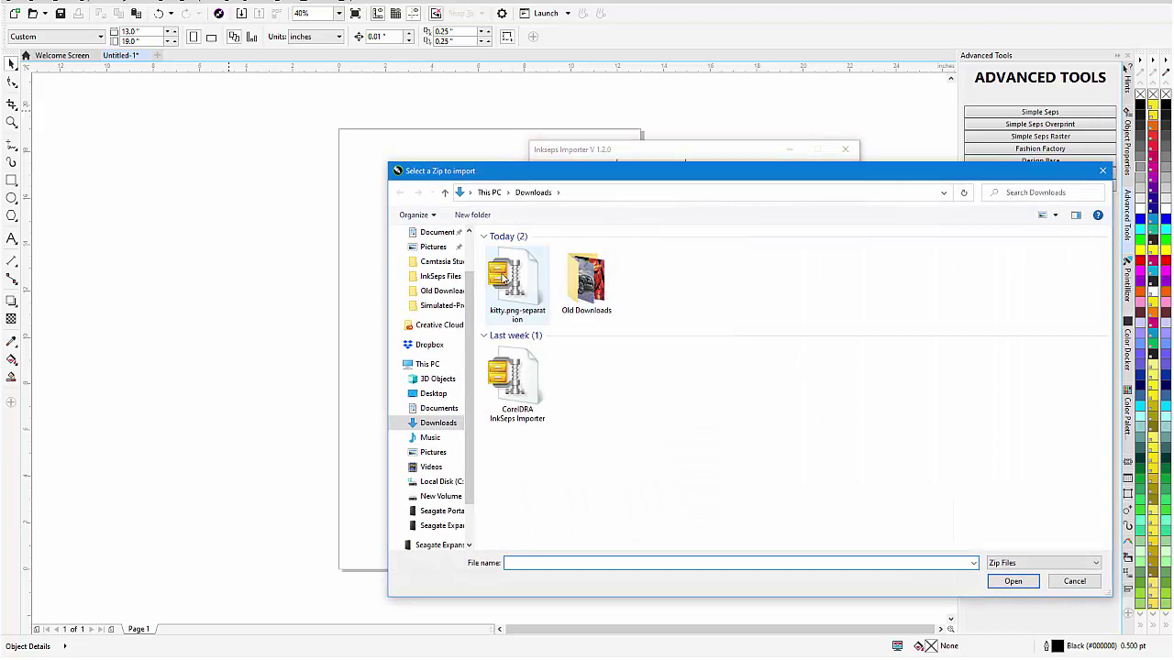
pyautogui.click(1009, 582)
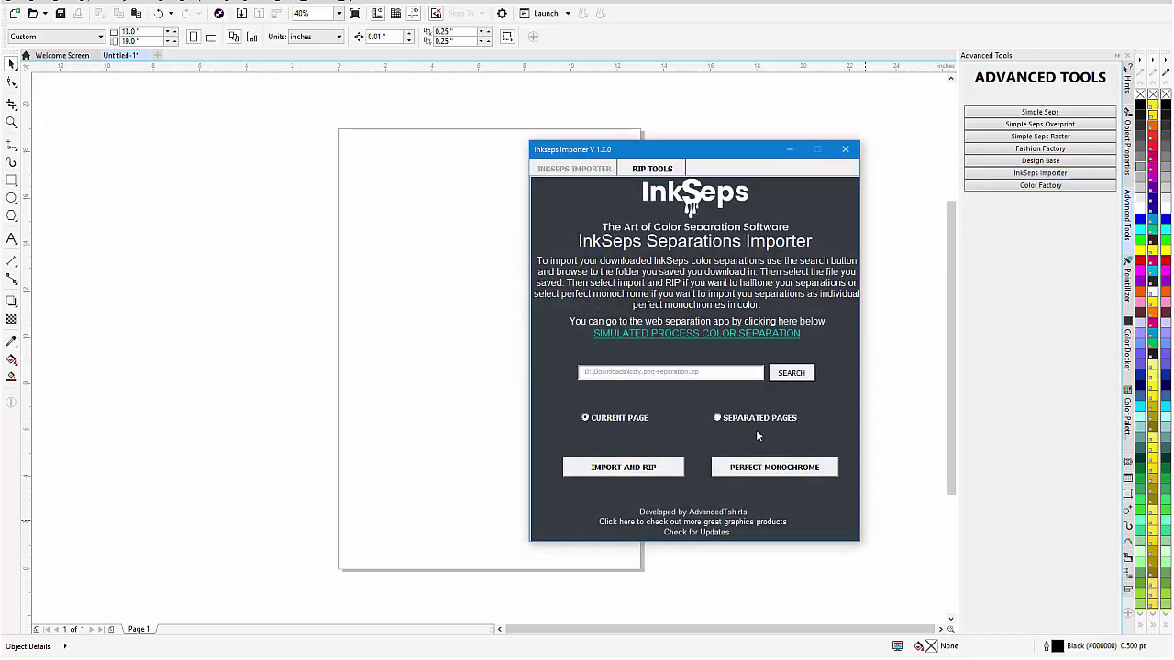
# Step: Import the separation, review its RIP settings per colour, and run HALFTONE RIP
pyautogui.click(639, 470)
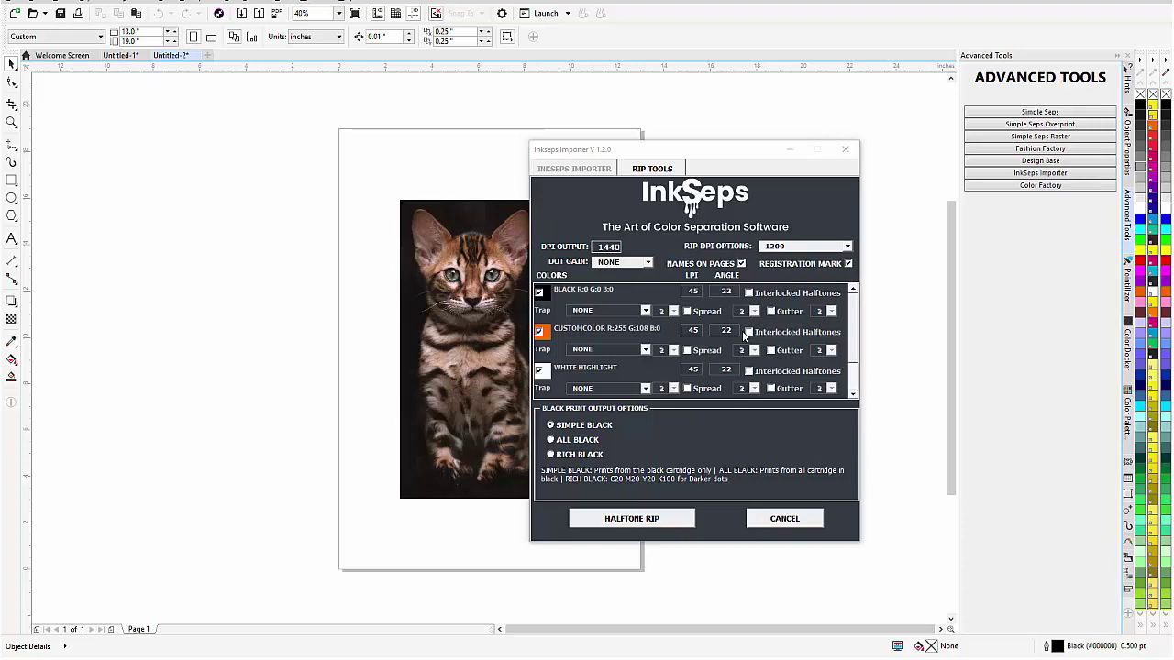
pyautogui.click(634, 519)
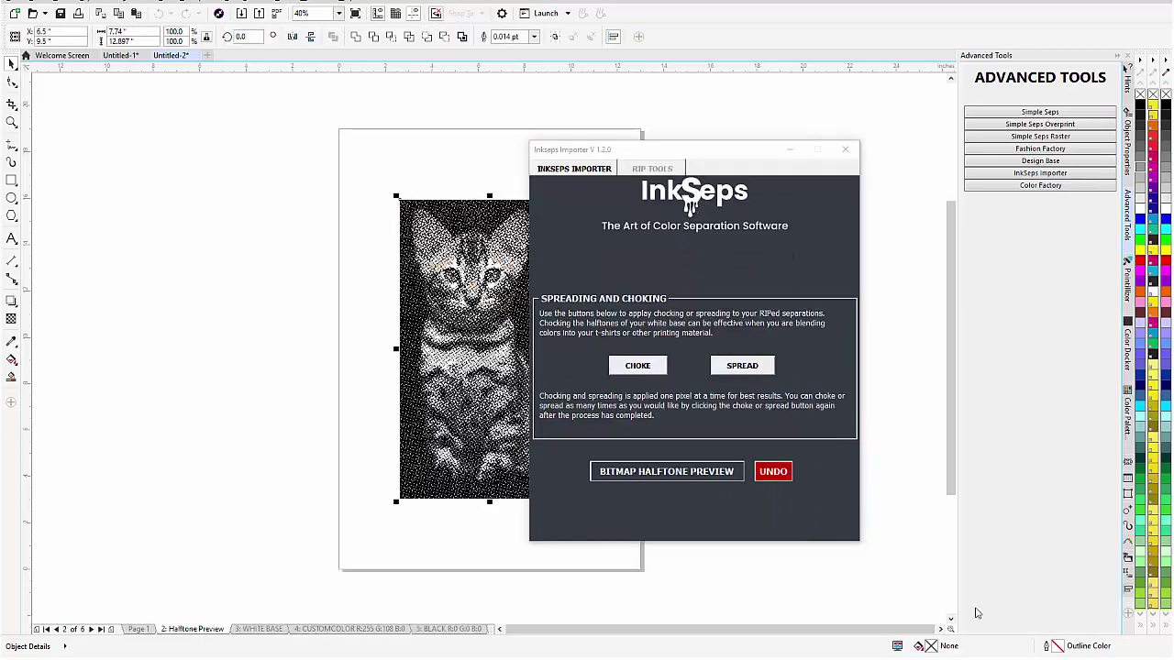
# Step: Zoom in on the halftoned cat and turn off BITMAP HALFTONE PREVIEW
pyautogui.moveTo(642, 151); pyautogui.dragTo(759, 162)
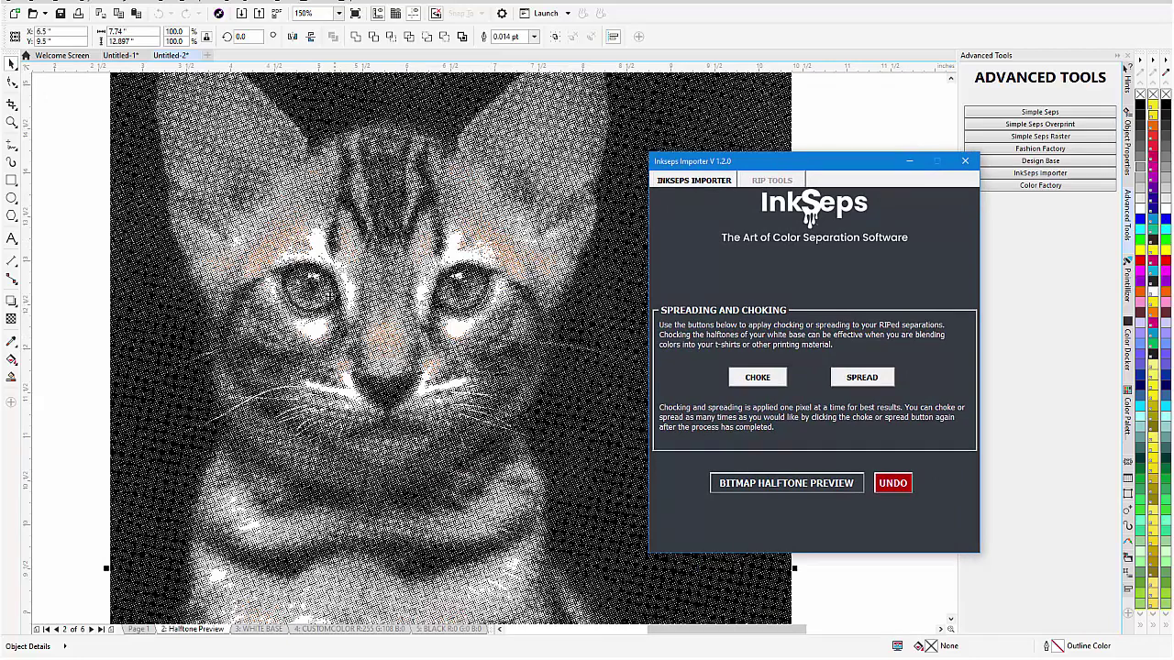
pyautogui.scroll(3, 489, 349)
pyautogui.scroll(3, 489, 349)
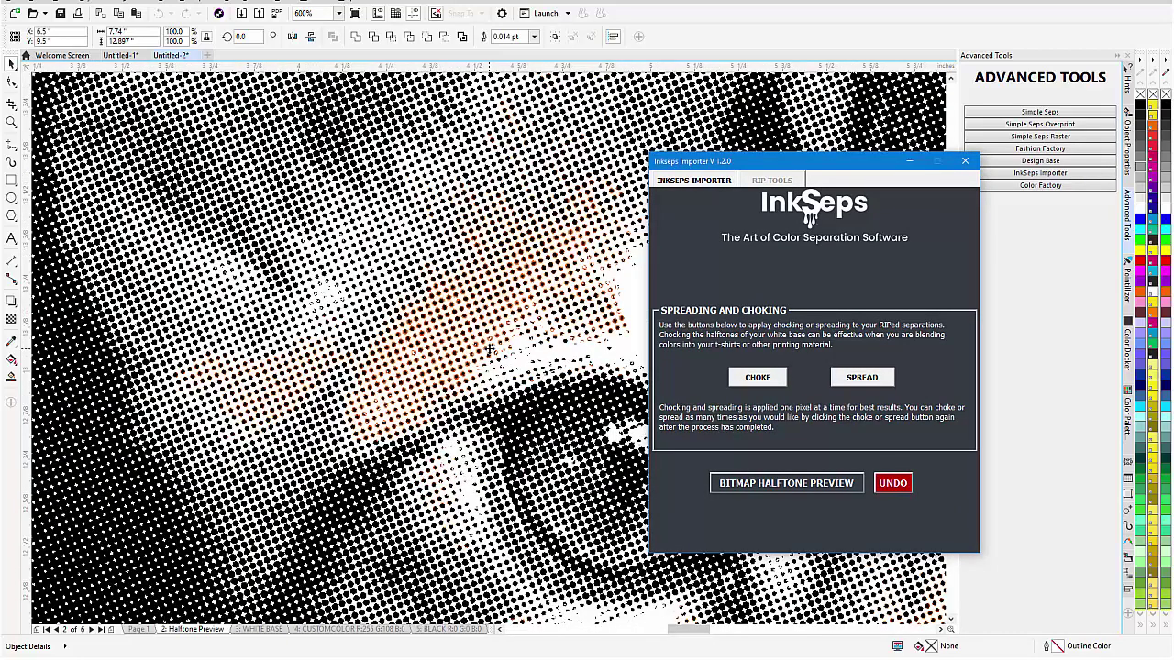
pyautogui.scroll(-3, 489, 349)
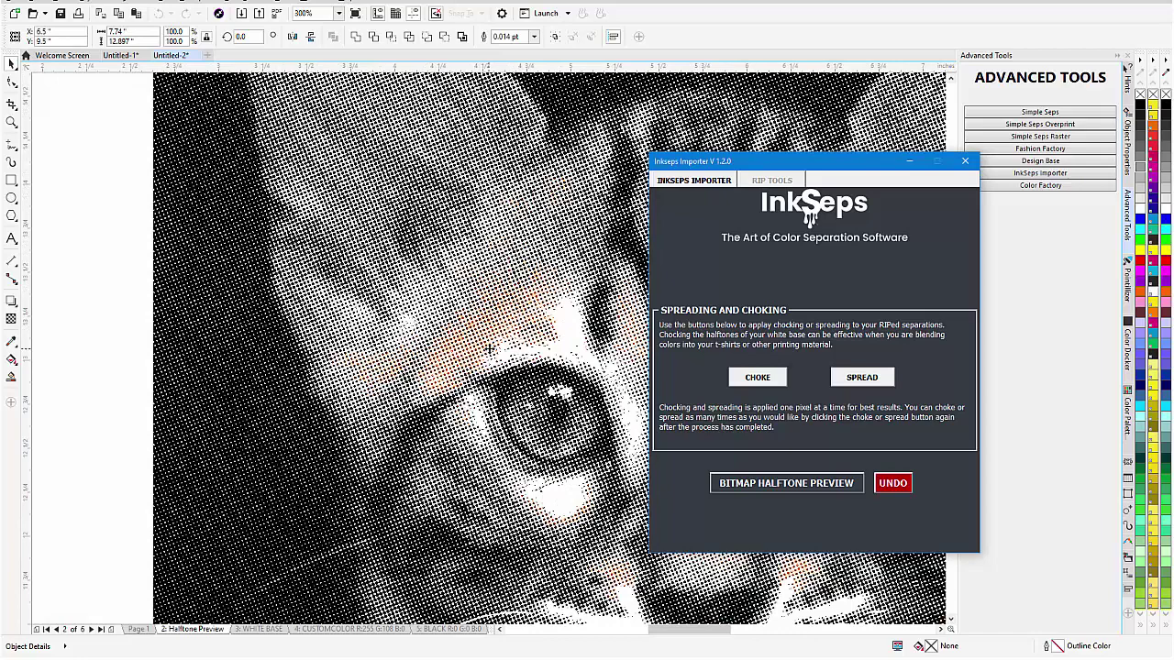
pyautogui.scroll(-4, 489, 349)
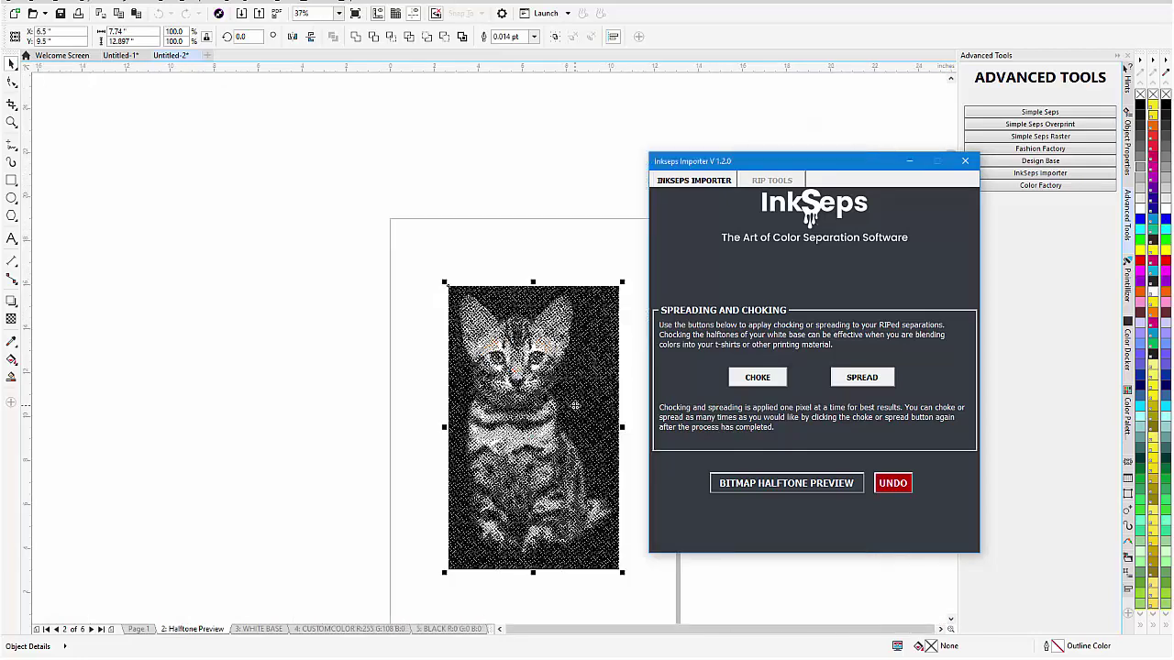
pyautogui.scroll(2, 575, 406)
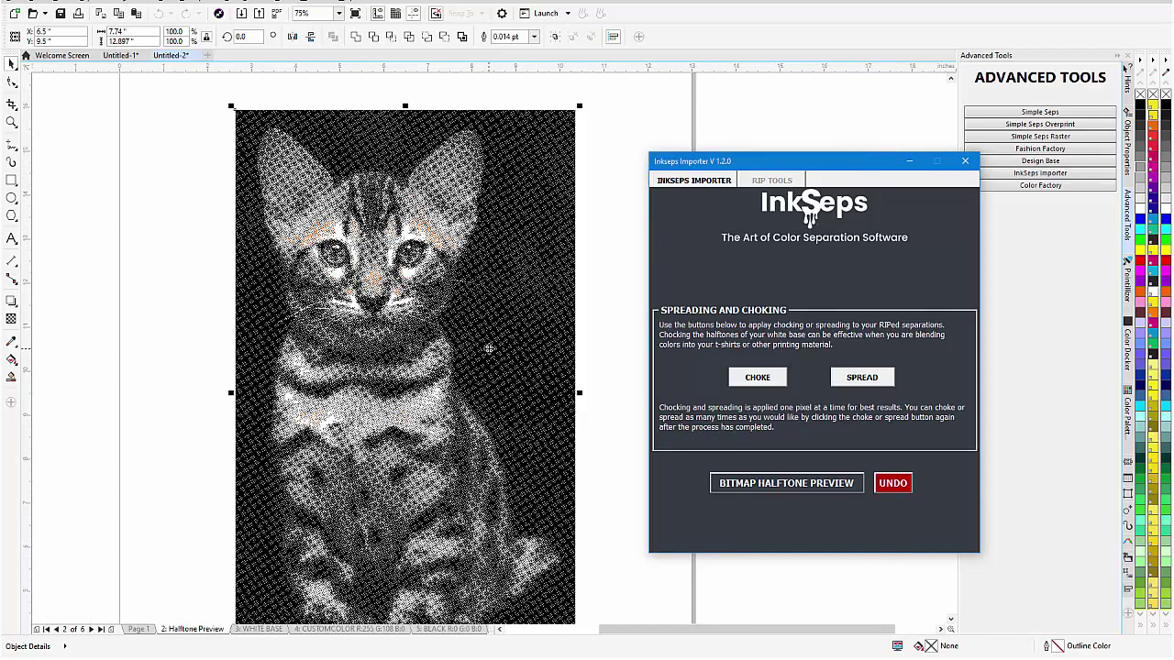
pyautogui.click(798, 486)
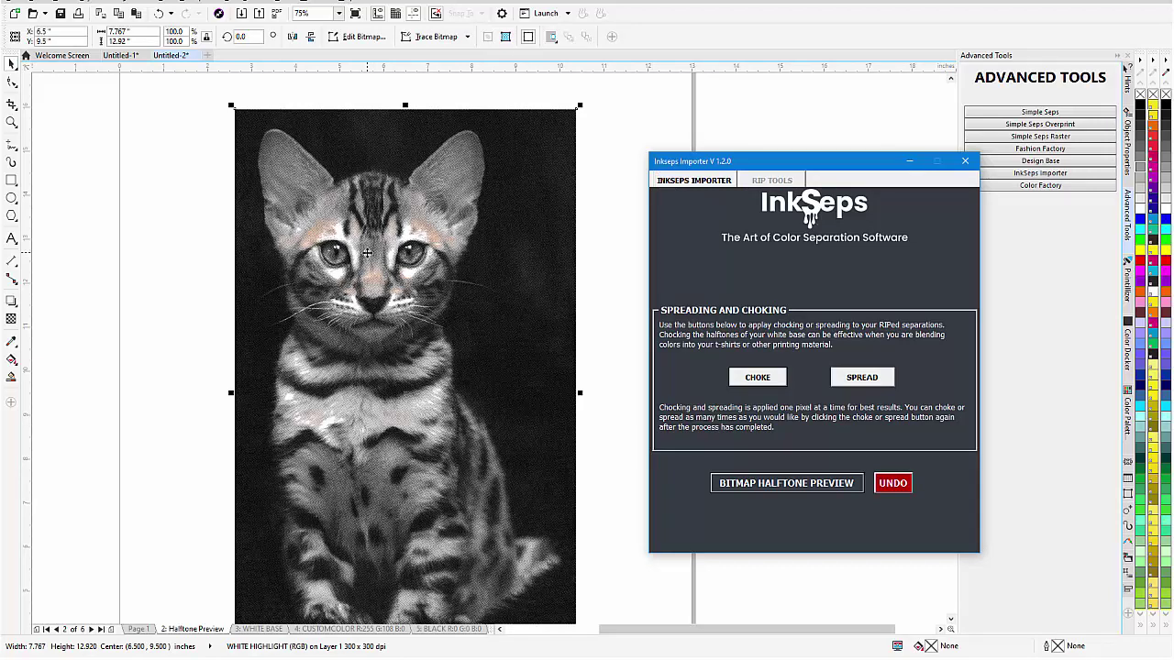
# Step: Undo, then re-import kitty.png-separation.zip from Downloads with IMPORT AND RIP
pyautogui.click(896, 486)
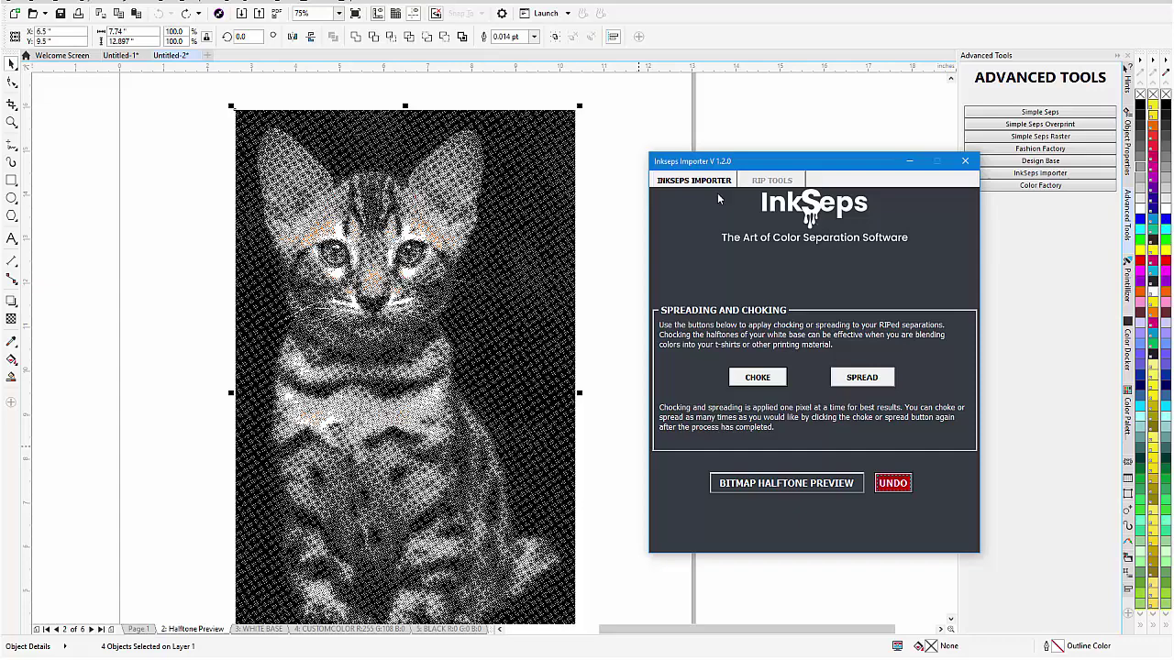
pyautogui.click(771, 180)
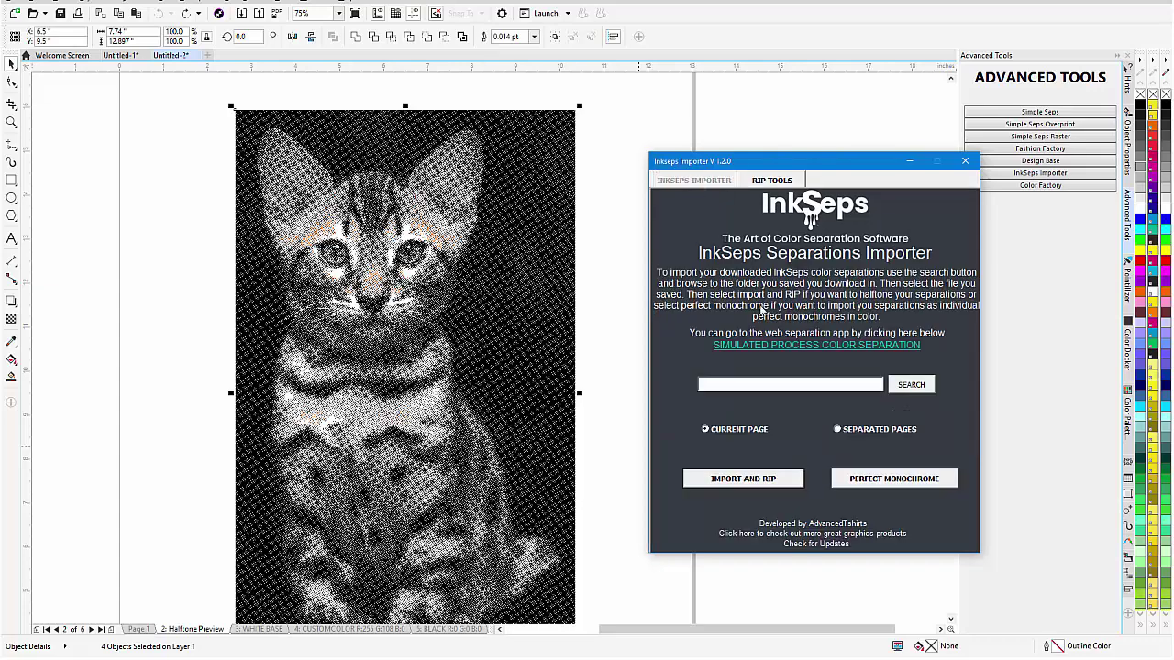
pyautogui.click(902, 386)
pyautogui.click(520, 290)
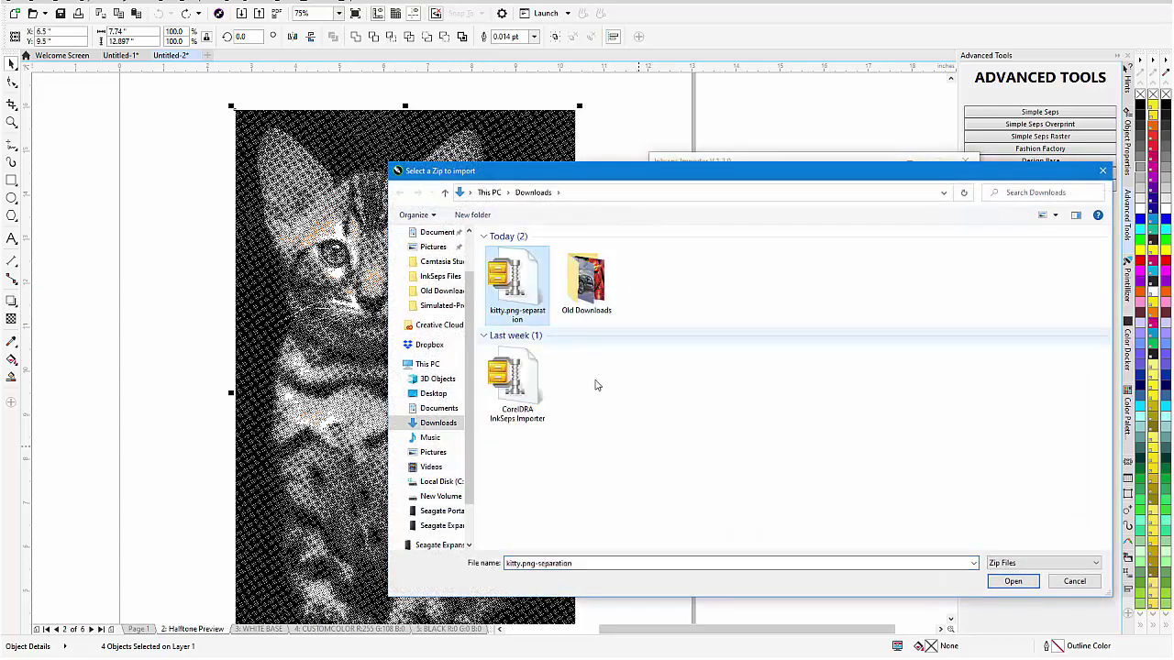
pyautogui.click(1012, 582)
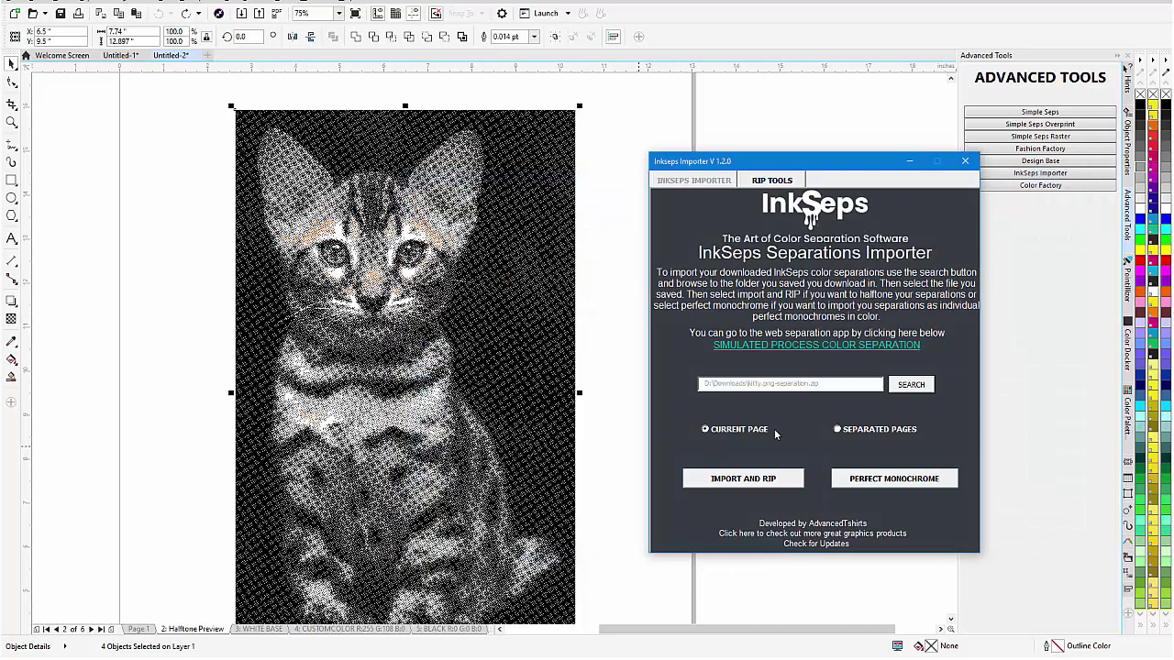
pyautogui.click(747, 477)
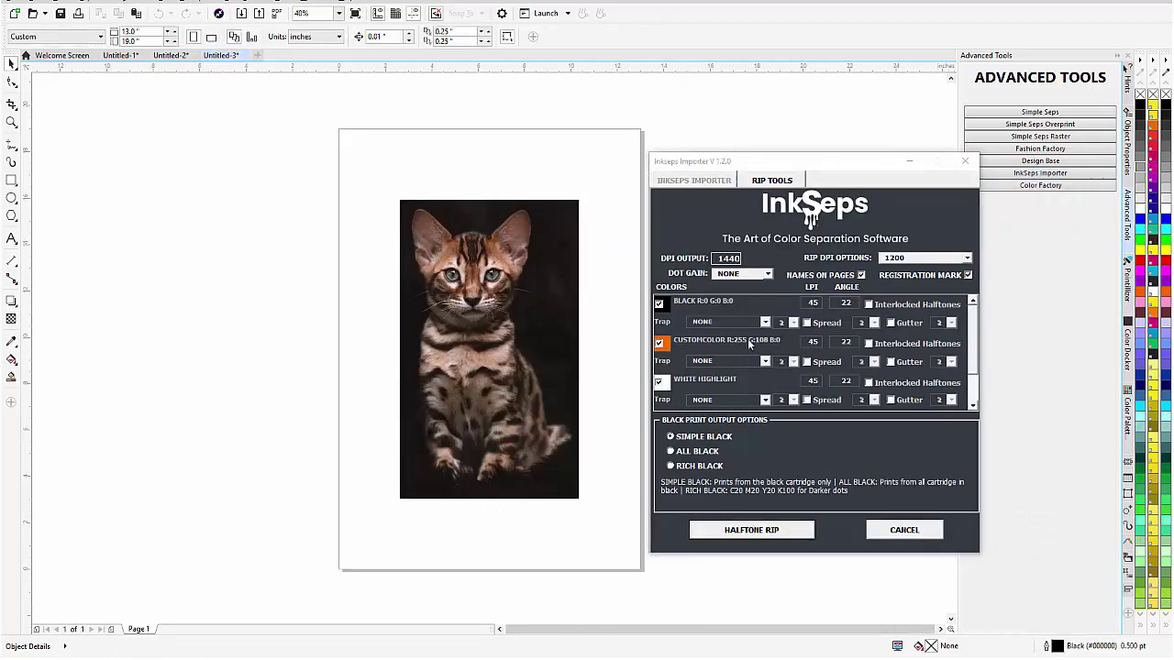
# Step: Enable Interlocked Halftones on BLACK, set RIP resolution to 1500 dpi, and keep Dot Gain NONE
pyautogui.click(871, 306)
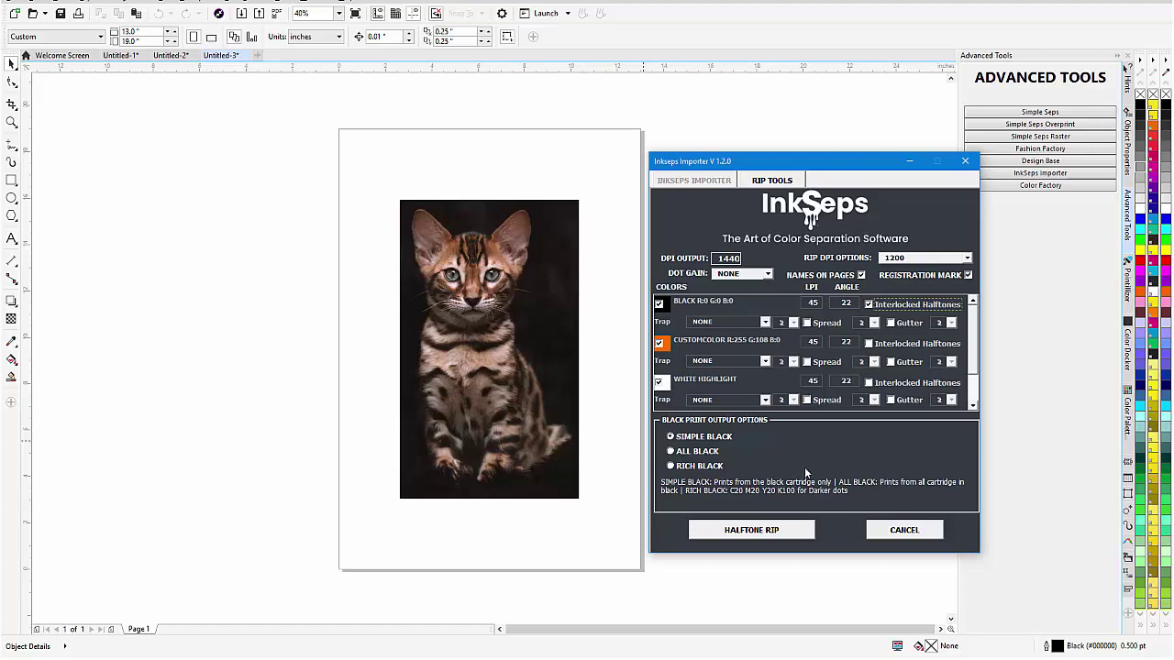
pyautogui.click(904, 264)
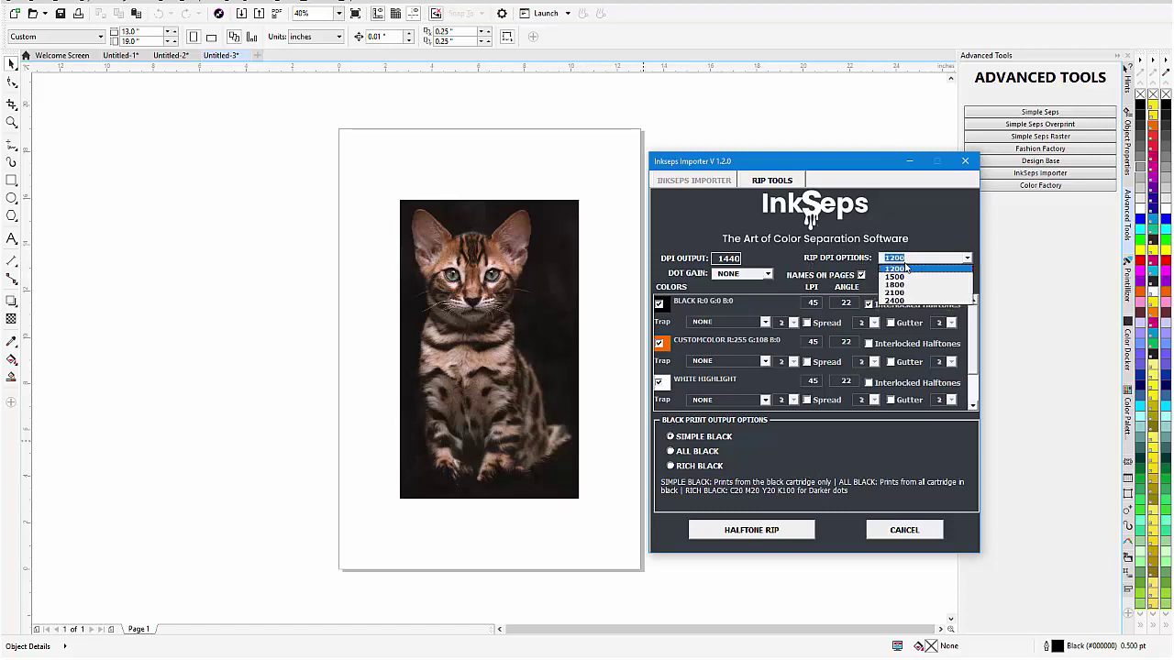
pyautogui.click(899, 279)
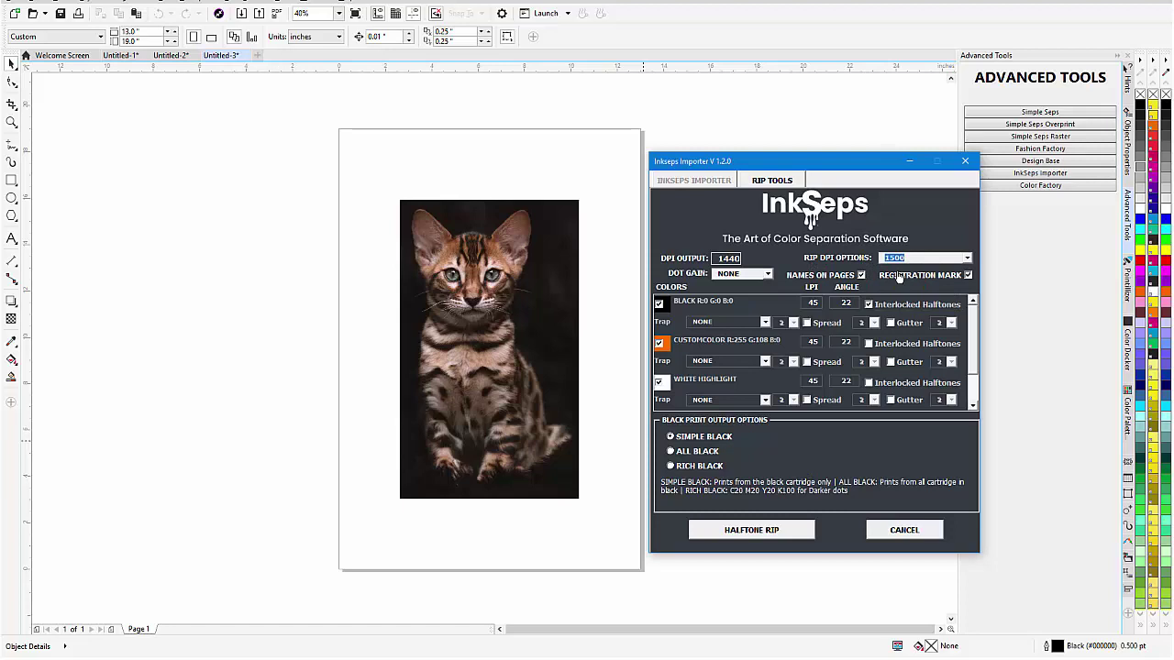
pyautogui.click(738, 278)
pyautogui.click(738, 280)
# Step: Run HALFTONE RIP, zoom into the cat's face at 600%, then back to full page
pyautogui.click(752, 530)
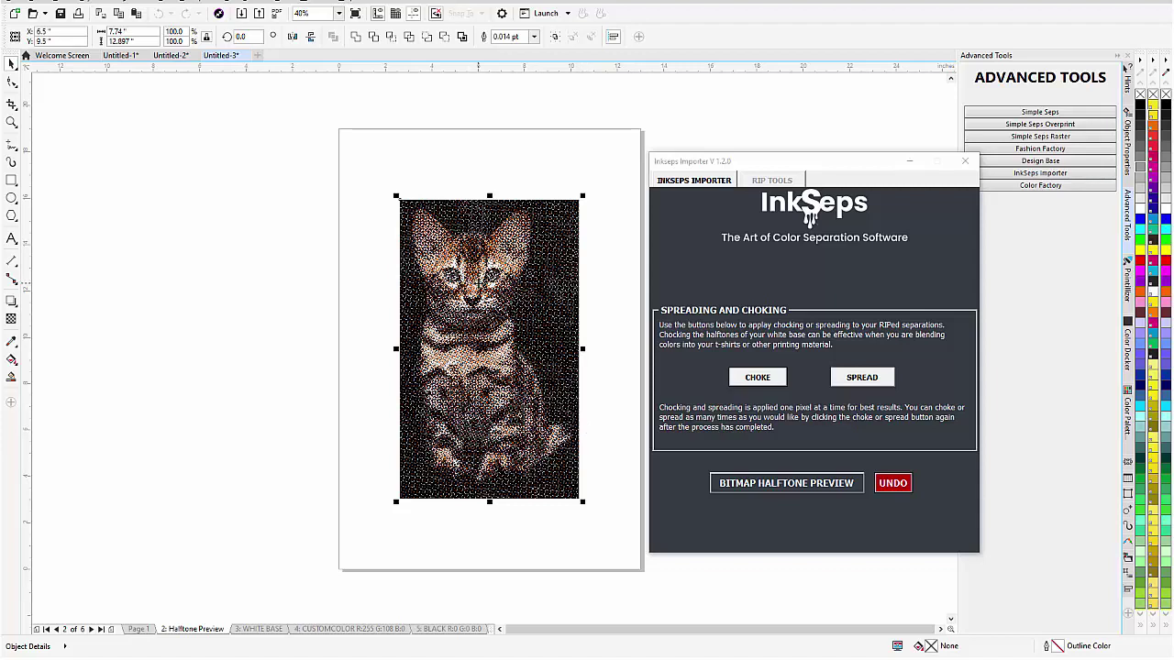
pyautogui.scroll(6, 810, 213)
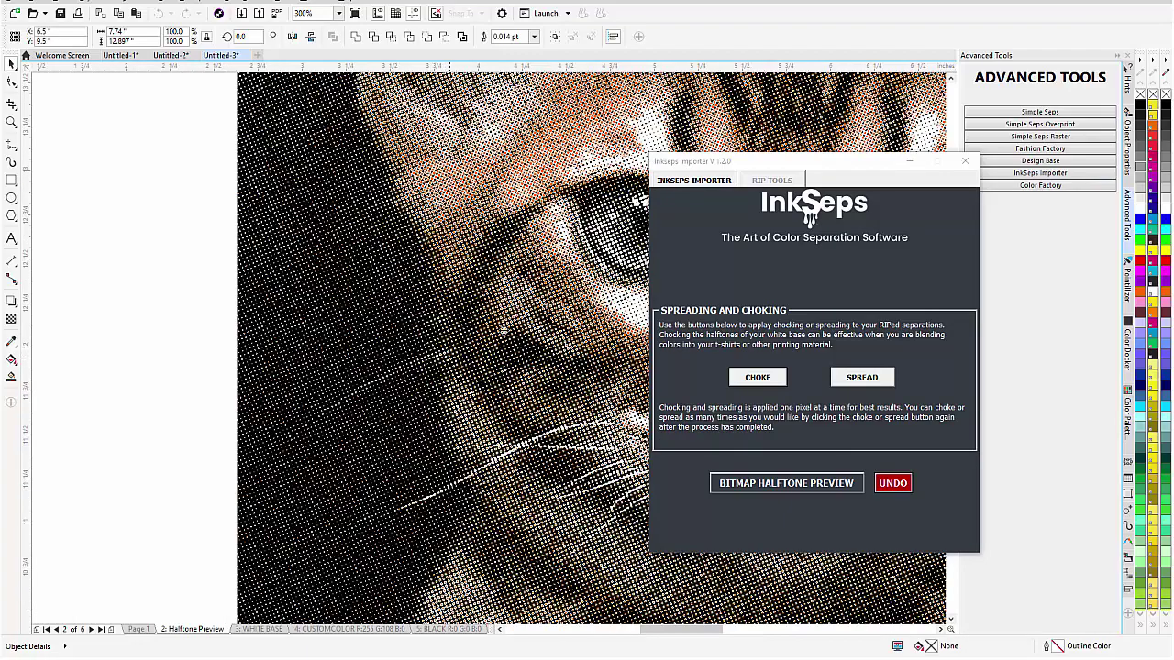
pyautogui.scroll(2, 567, 317)
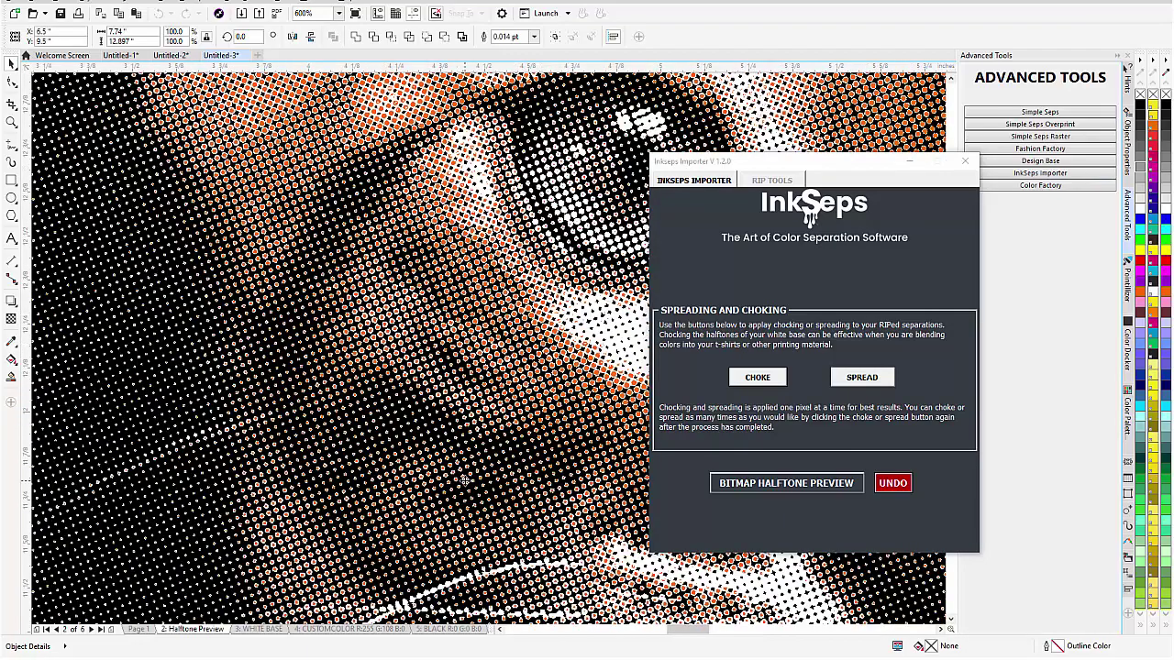
pyautogui.scroll(-6, 466, 481)
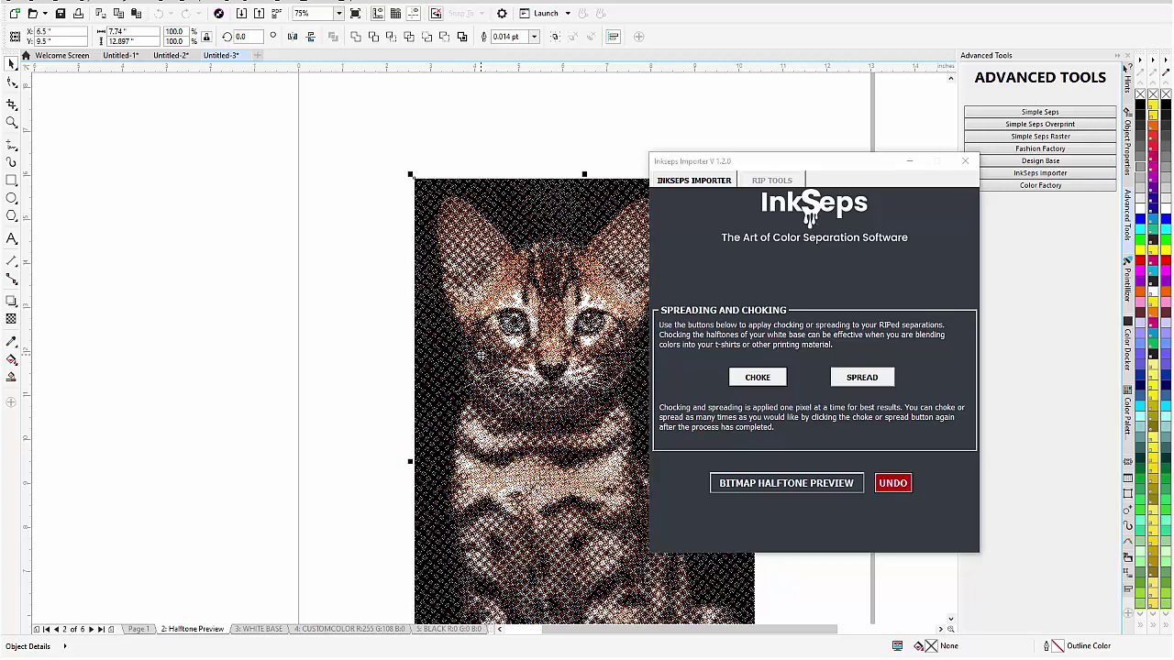
pyautogui.scroll(-1, 480, 356)
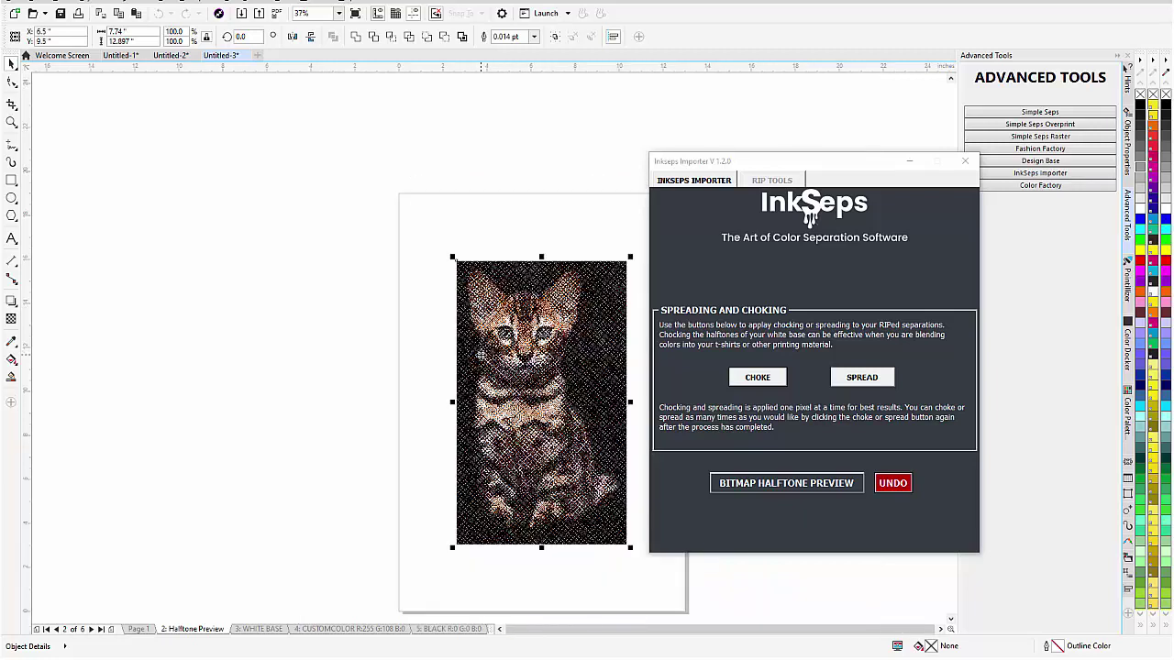
# Step: Turn off the halftone preview and drag a copy of the smooth-tone cat left of the page
pyautogui.click(790, 487)
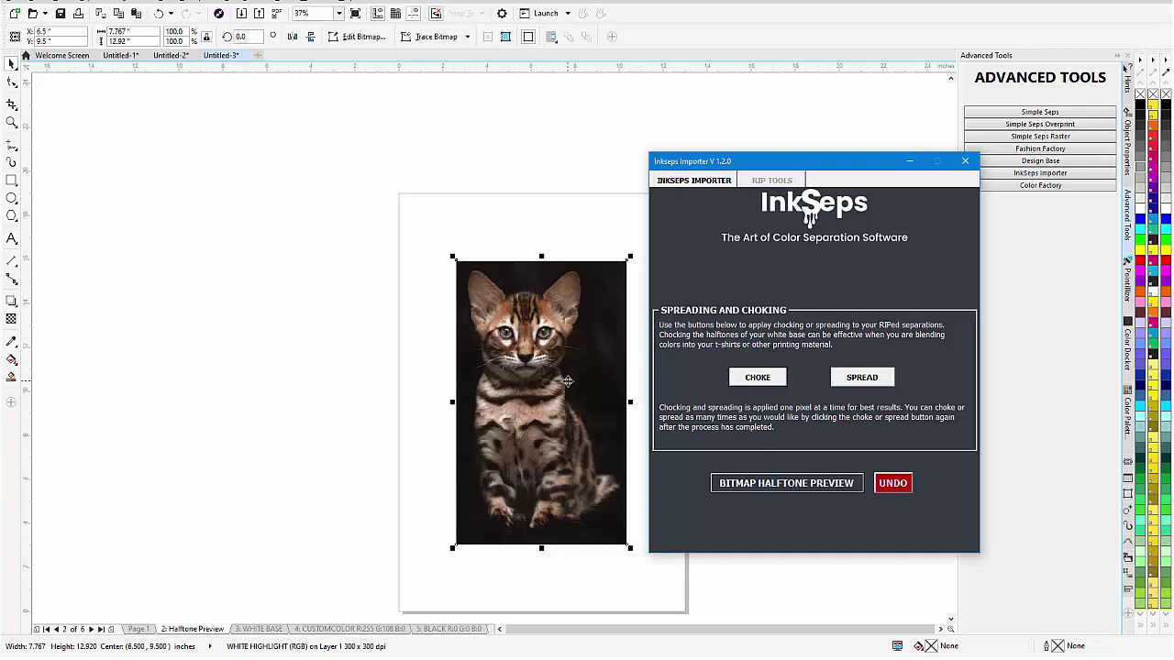
pyautogui.click(584, 390)
pyautogui.moveTo(584, 390); pyautogui.dragTo(328, 380)
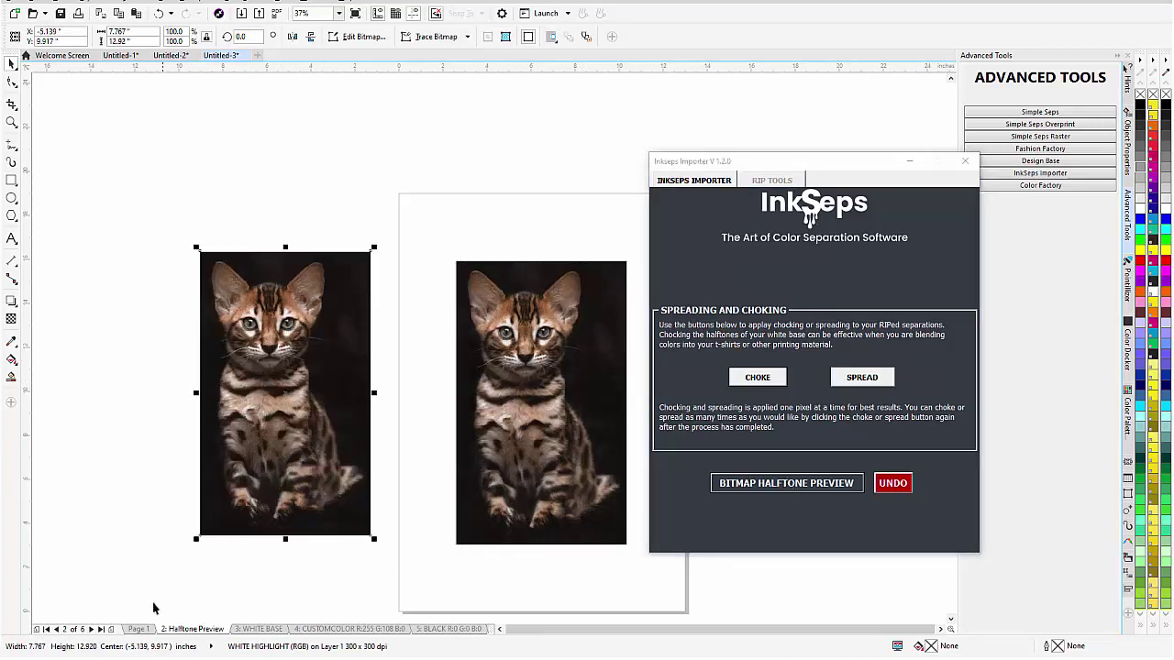
# Step: On Page 1, line the copied cat up beside the original photo
pyautogui.click(138, 630)
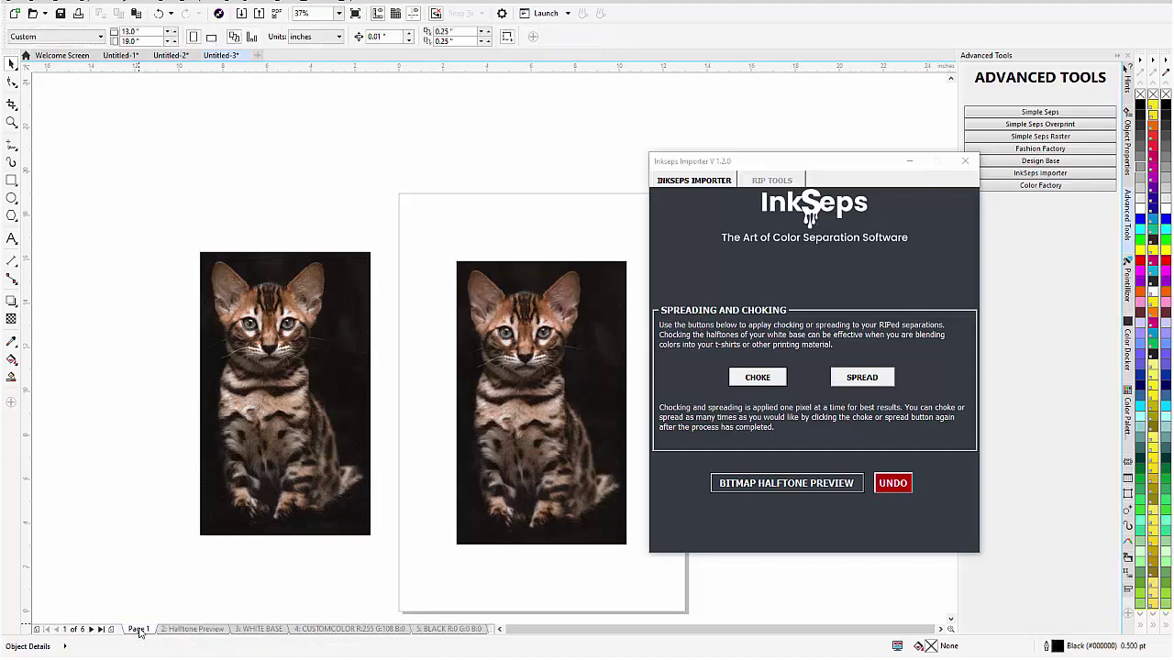
pyautogui.click(579, 438)
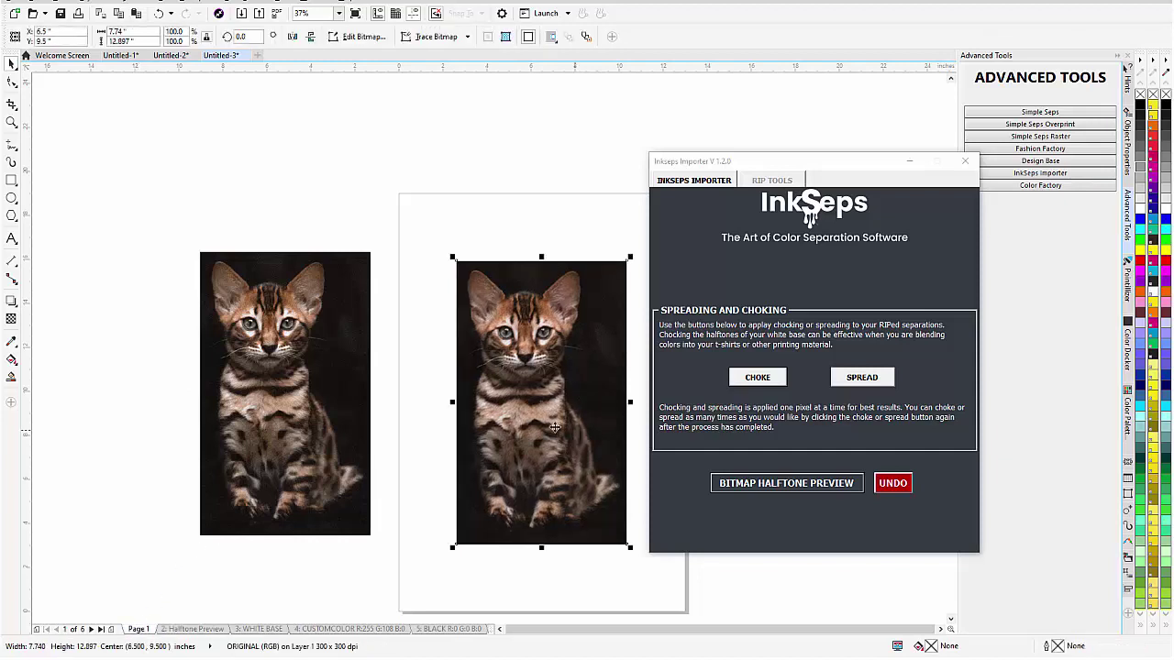
pyautogui.click(269, 443)
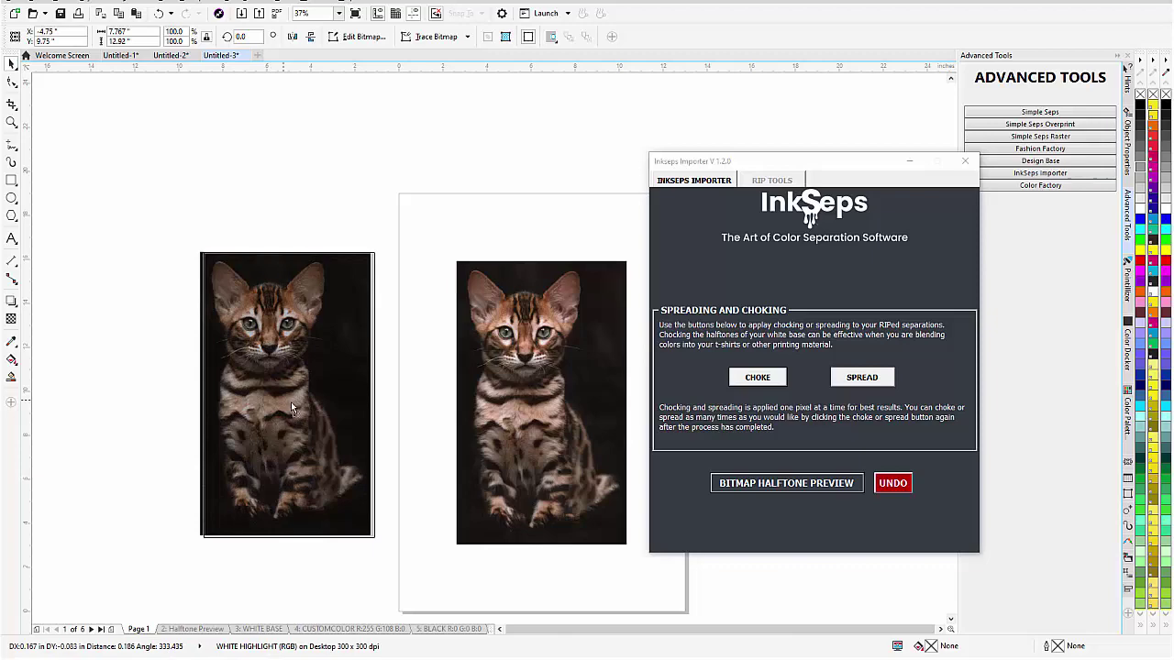
pyautogui.moveTo(290, 402); pyautogui.dragTo(310, 408)
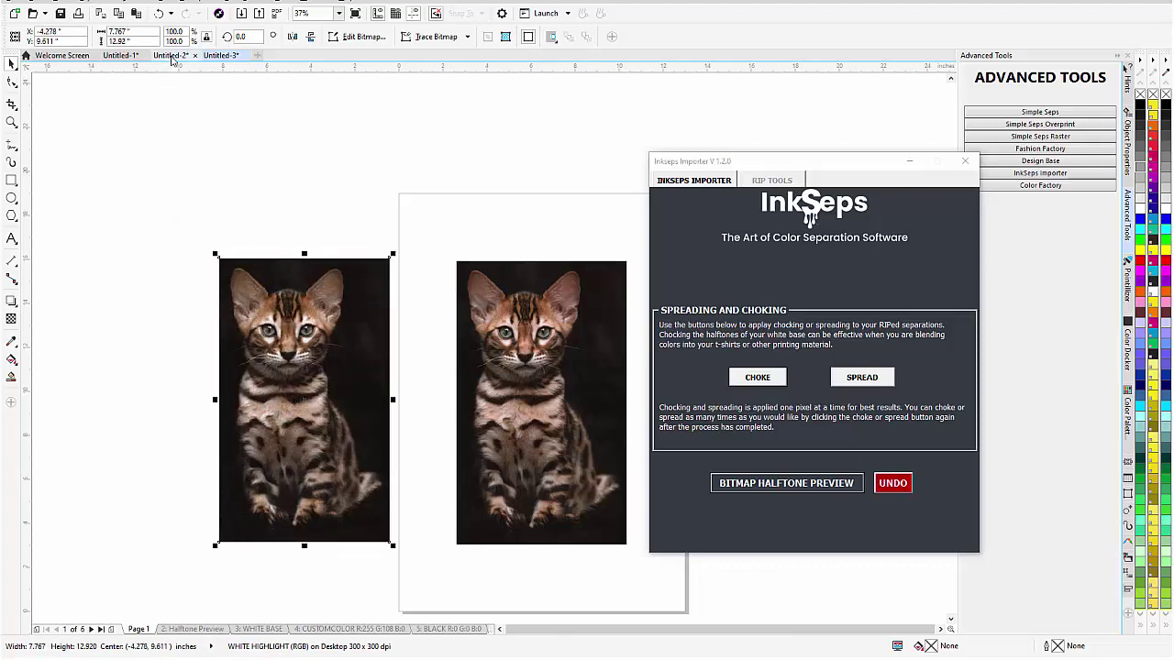
# Step: Turn off the halftone preview on Untitled-2's grayscale kitten, then zoom into Untitled-3's orange-and-black halftones
pyautogui.click(172, 56)
pyautogui.click(777, 486)
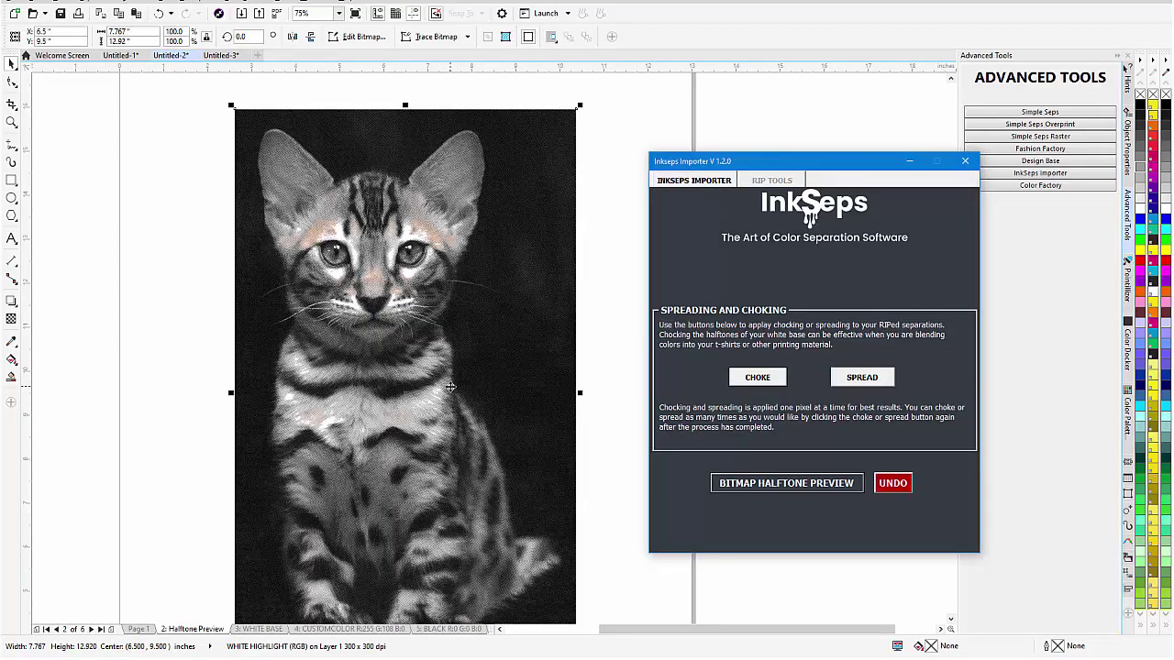
pyautogui.click(220, 59)
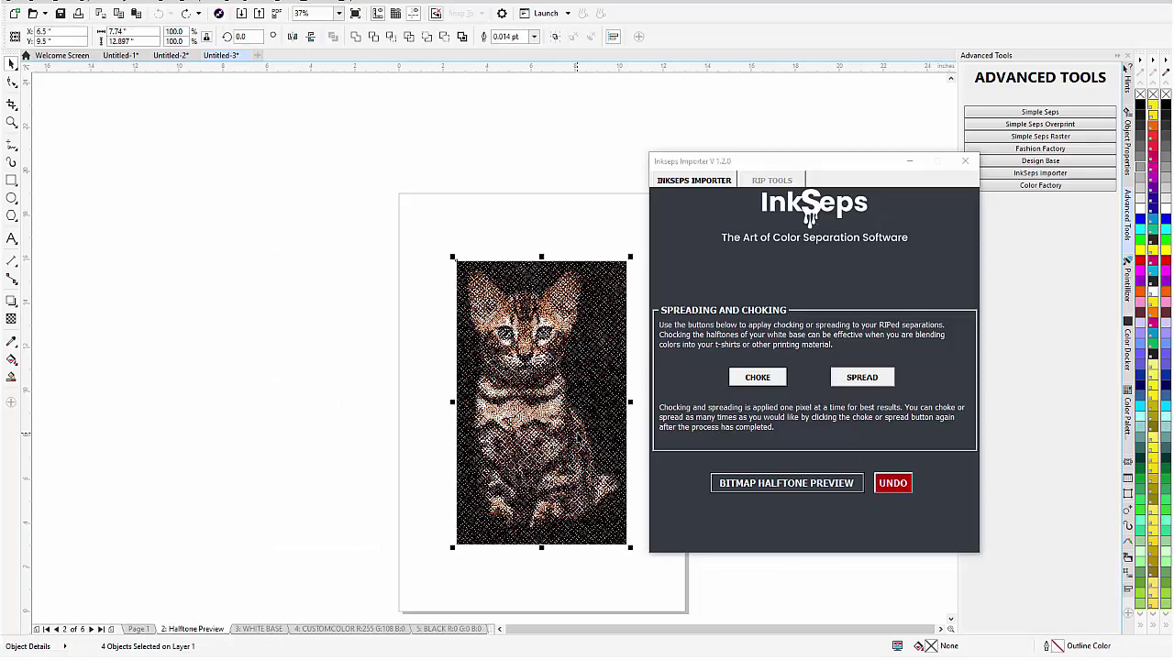
pyautogui.scroll(2, 536, 372)
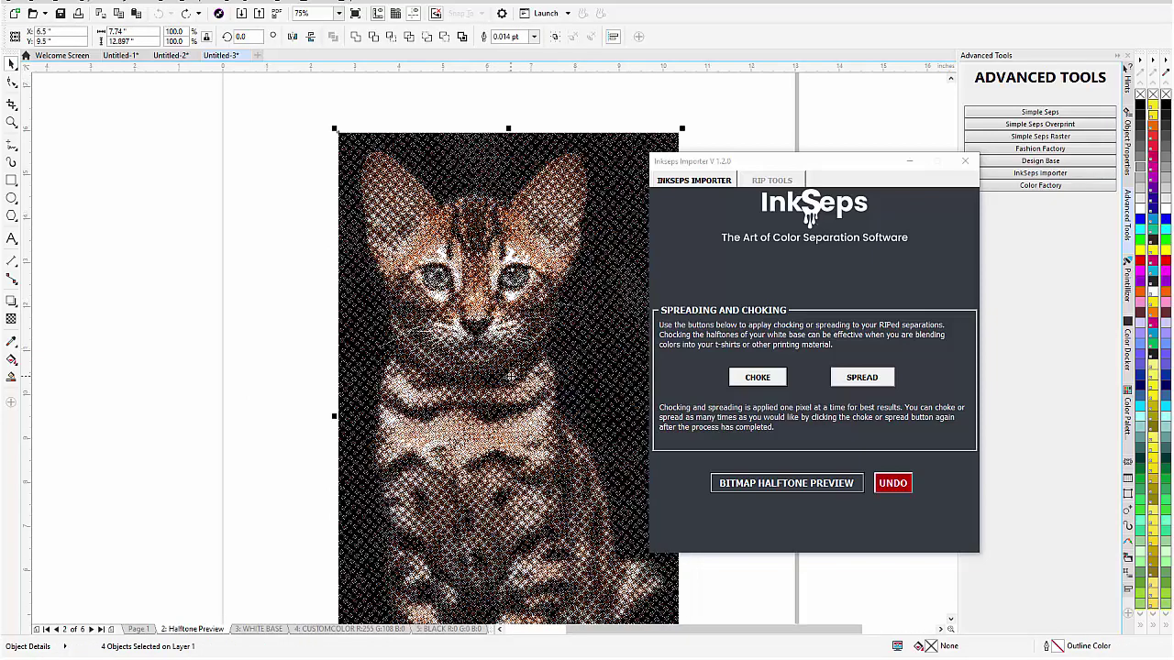
pyautogui.scroll(4, 492, 341)
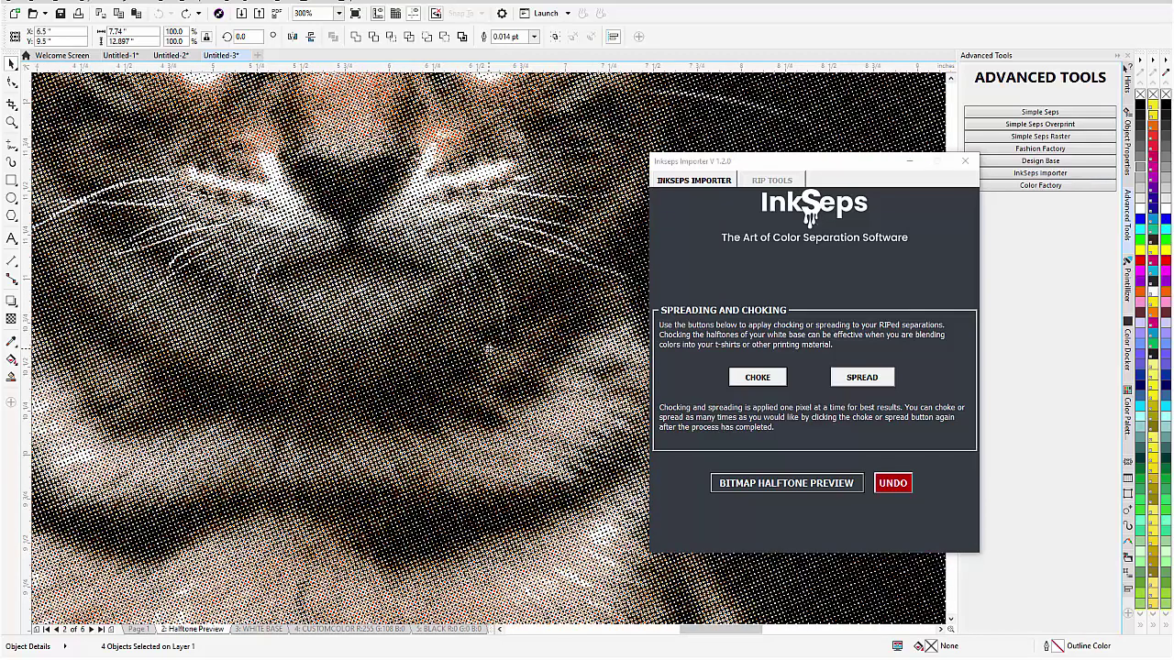
pyautogui.scroll(-4, 489, 349)
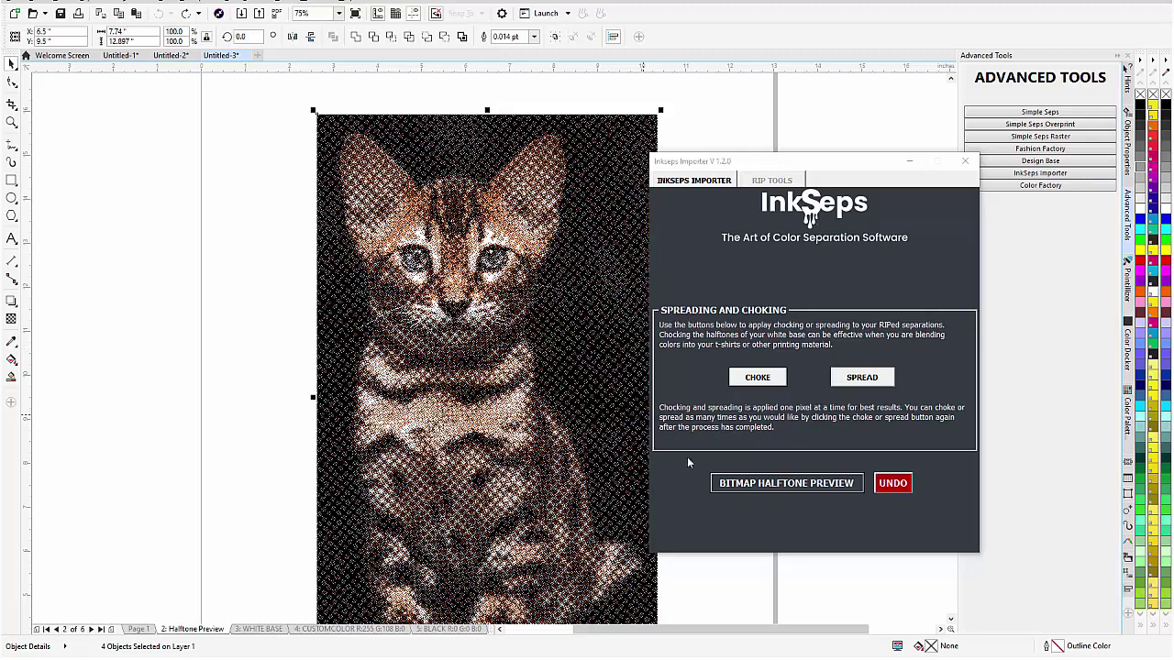
# Step: Turn off BITMAP HALFTONE PREVIEW so the new kitten shows as a smooth colour photo
pyautogui.click(760, 484)
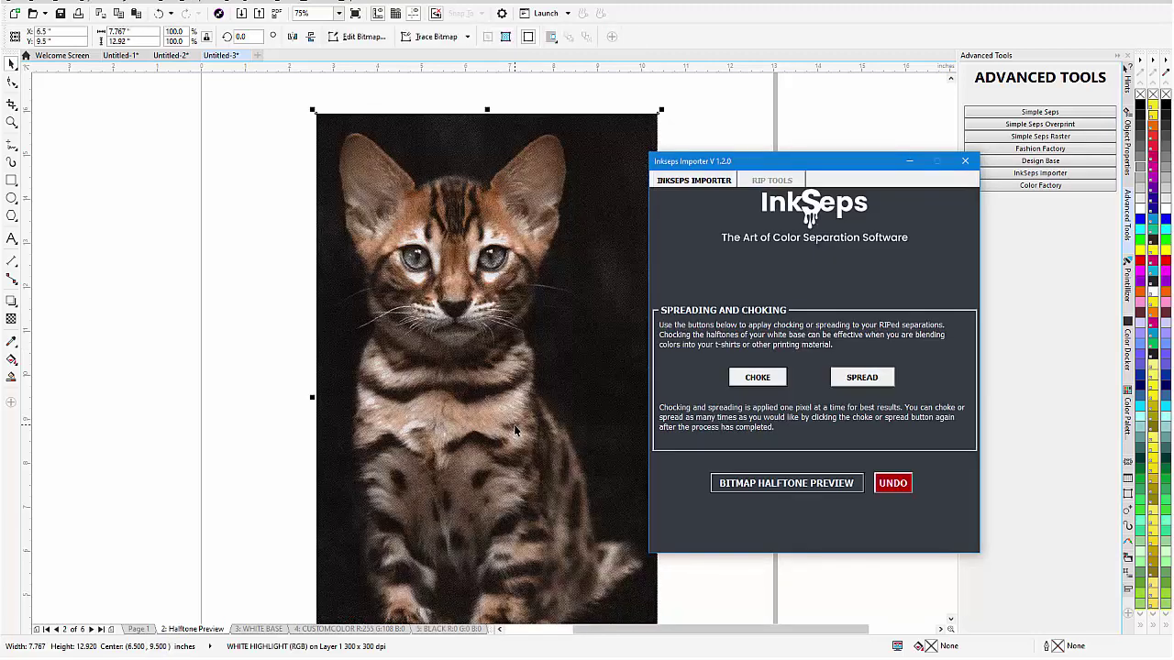